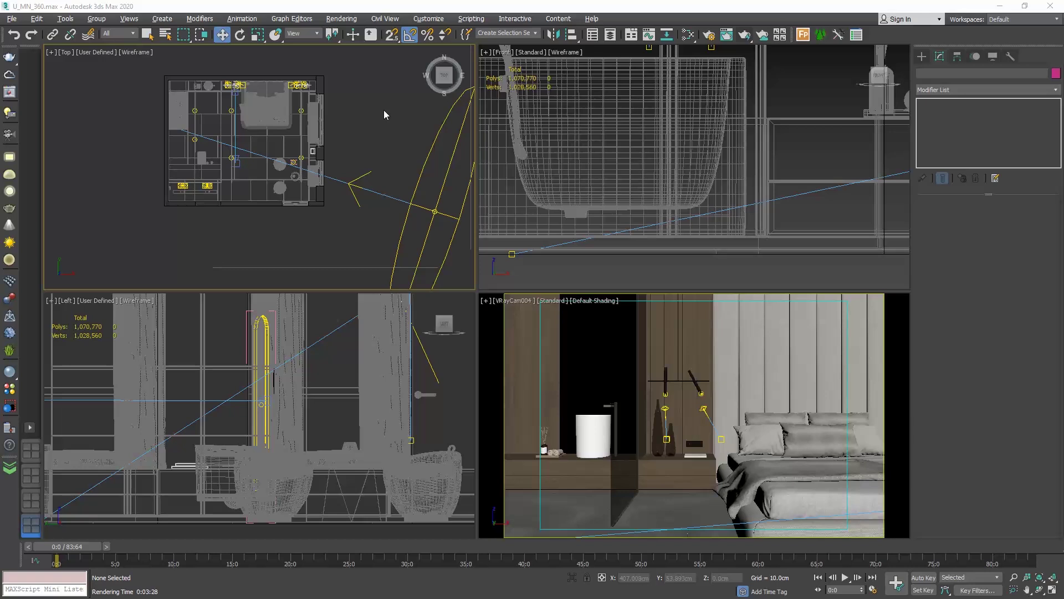
# Clone VRayCam004 together with its target and place the copy in line with the centre of the bed.
pyautogui.scroll(5, 282, 56)
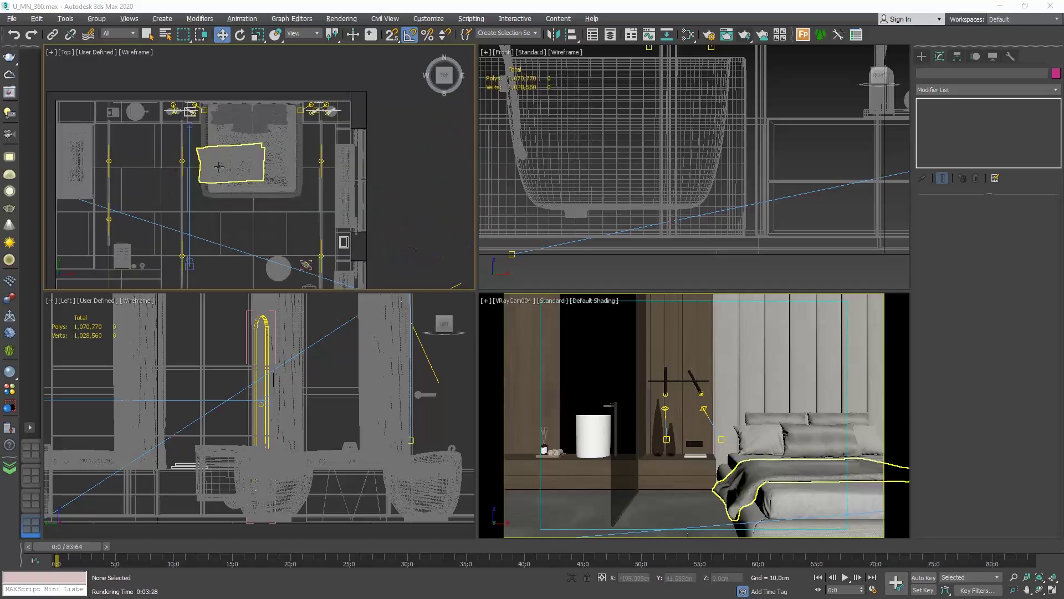
pyautogui.click(189, 264)
pyautogui.scroll(-10, 221, 215)
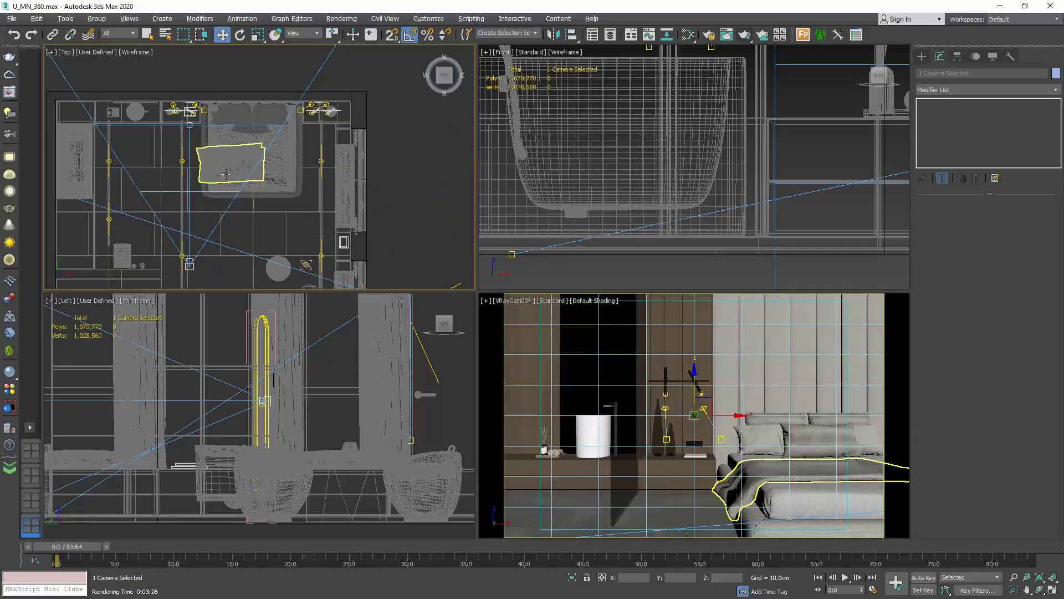
pyautogui.moveTo(248, 58); pyautogui.dragTo(265, 61)
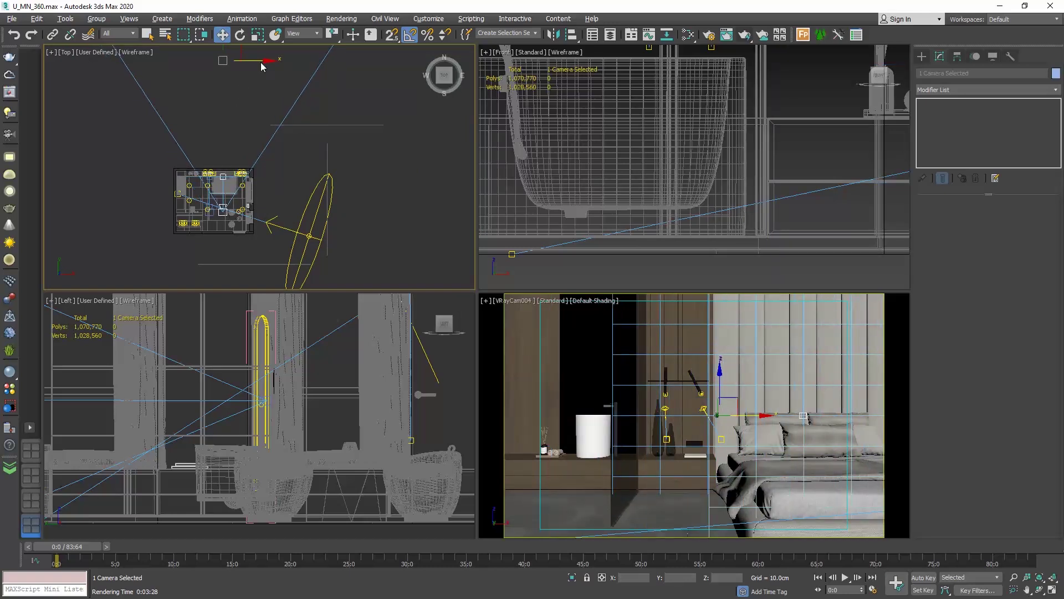
pyautogui.click(527, 347)
pyautogui.click(358, 195)
# Move VRayCam005 toward the bed and switch the camera viewport to show the VRayCam005 view.
pyautogui.scroll(10, 224, 205)
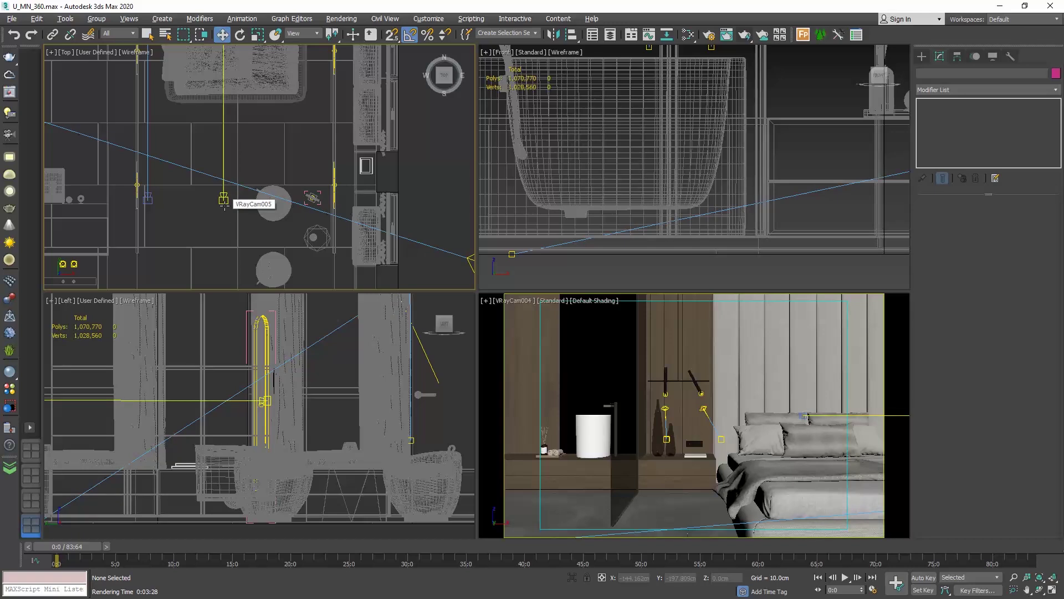
pyautogui.click(224, 206)
pyautogui.moveTo(223, 166); pyautogui.dragTo(224, 151)
pyautogui.click(520, 306)
pyautogui.moveTo(545, 311)
pyautogui.click(732, 324)
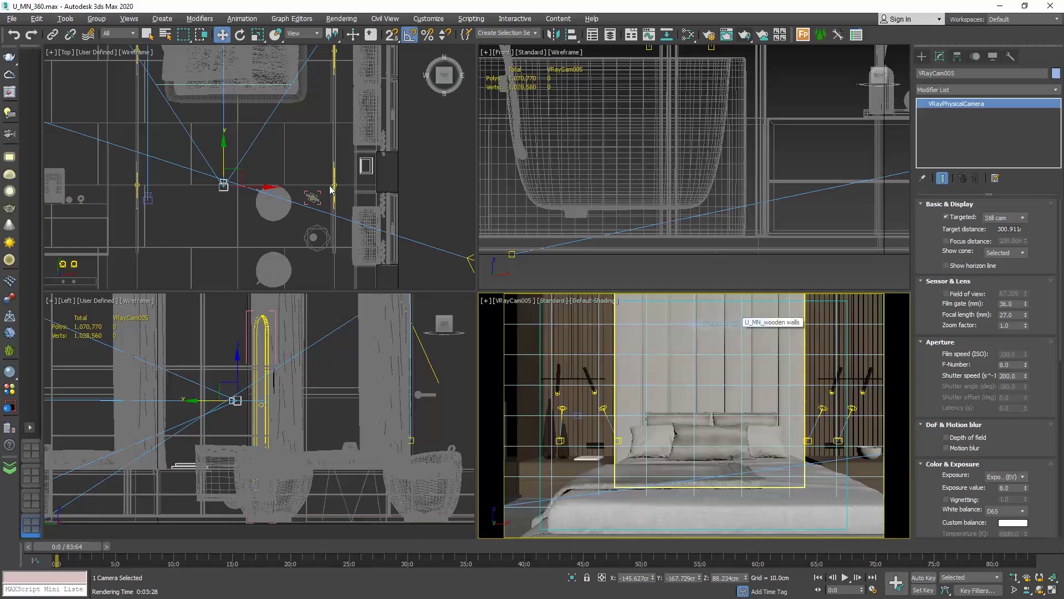
# Move VRayCam005 still closer to the bed, and raise the camera together with its target.
pyautogui.moveTo(293, 146); pyautogui.dragTo(291, 176, button='middle')
pyautogui.moveTo(224, 182); pyautogui.dragTo(223, 164)
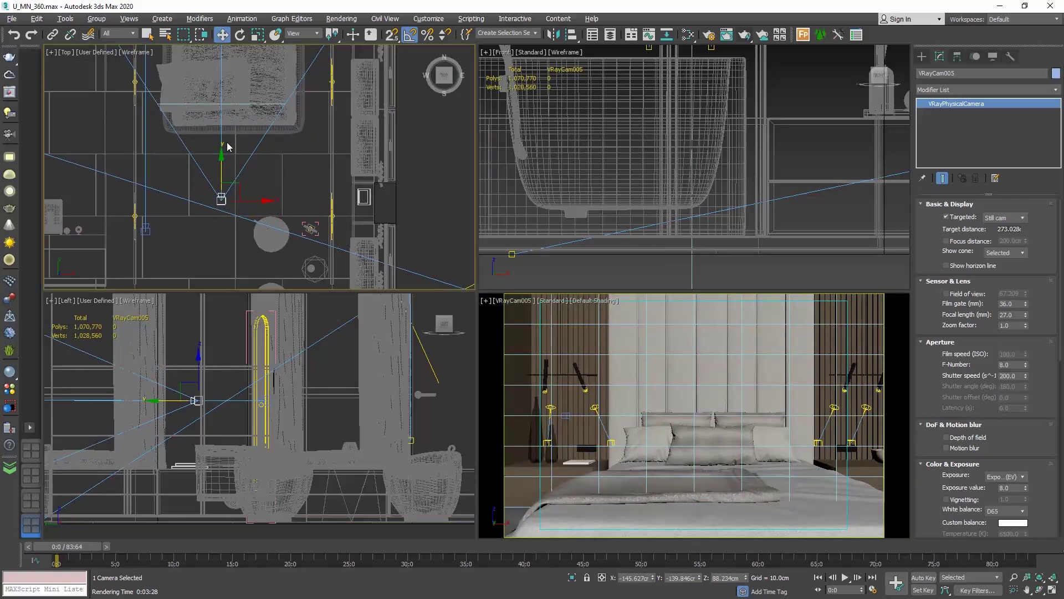
pyautogui.click(245, 143)
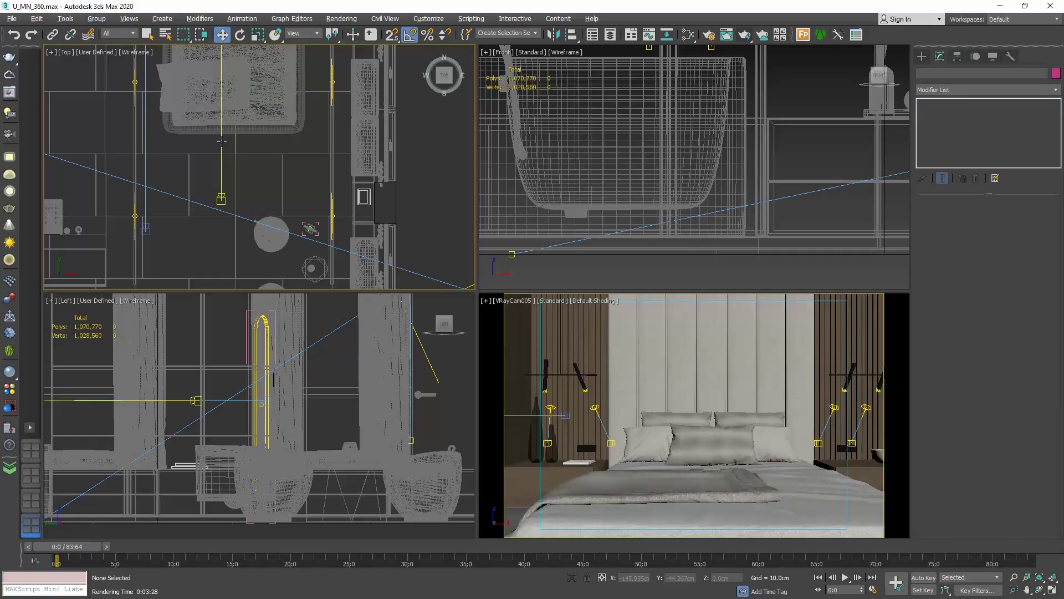
pyautogui.scroll(-3, 234, 71)
pyautogui.moveTo(787, 364); pyautogui.dragTo(765, 364, button='middle')
pyautogui.moveTo(691, 381); pyautogui.dragTo(693, 366)
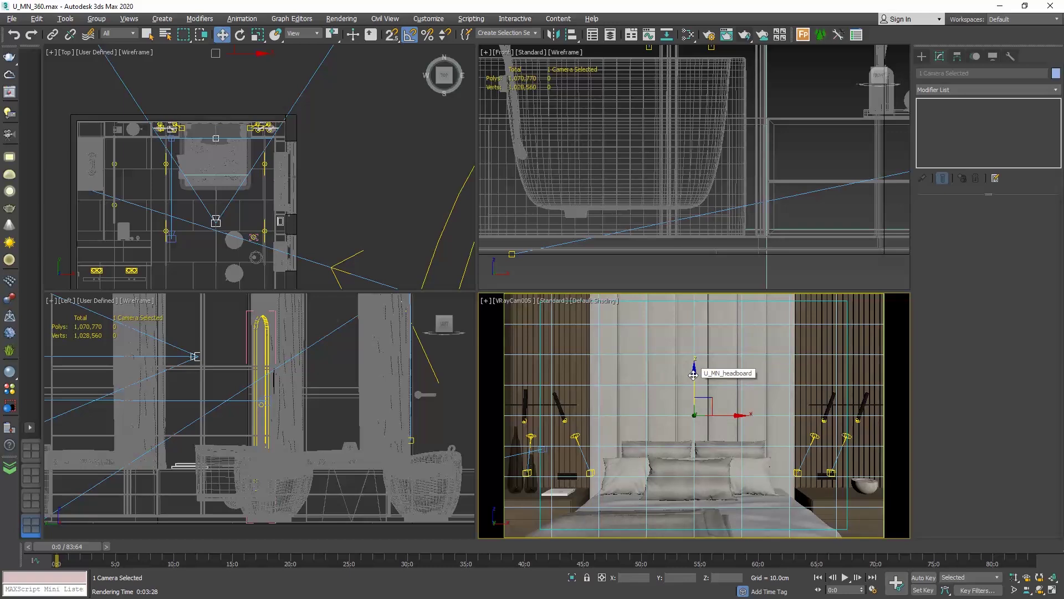
pyautogui.moveTo(693, 375); pyautogui.dragTo(696, 375)
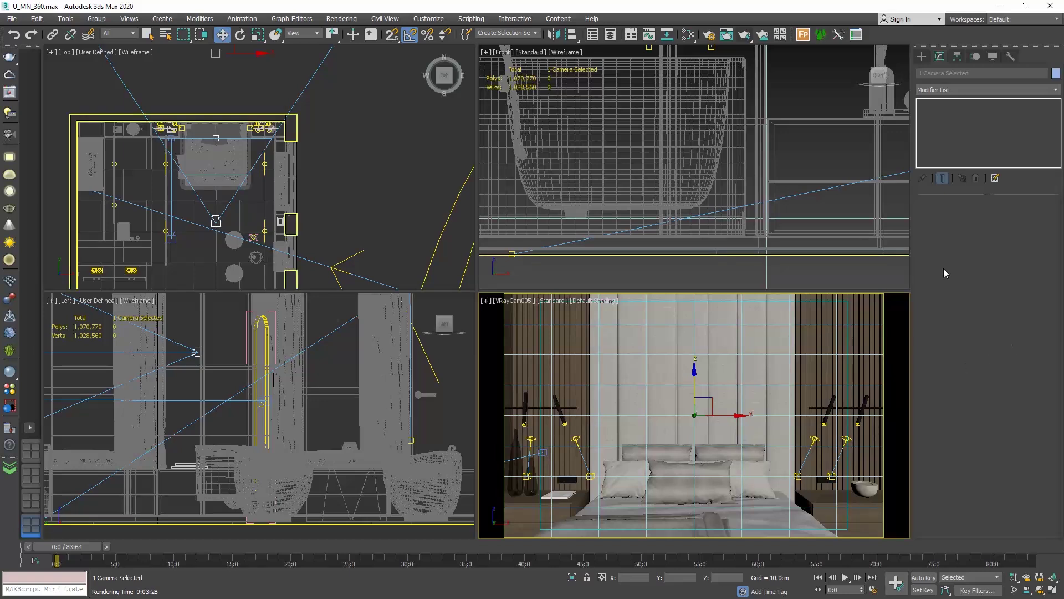
# In the V-Ray render setup, set the camera type to Spherical and override the field of view with 360.
pyautogui.click(709, 35)
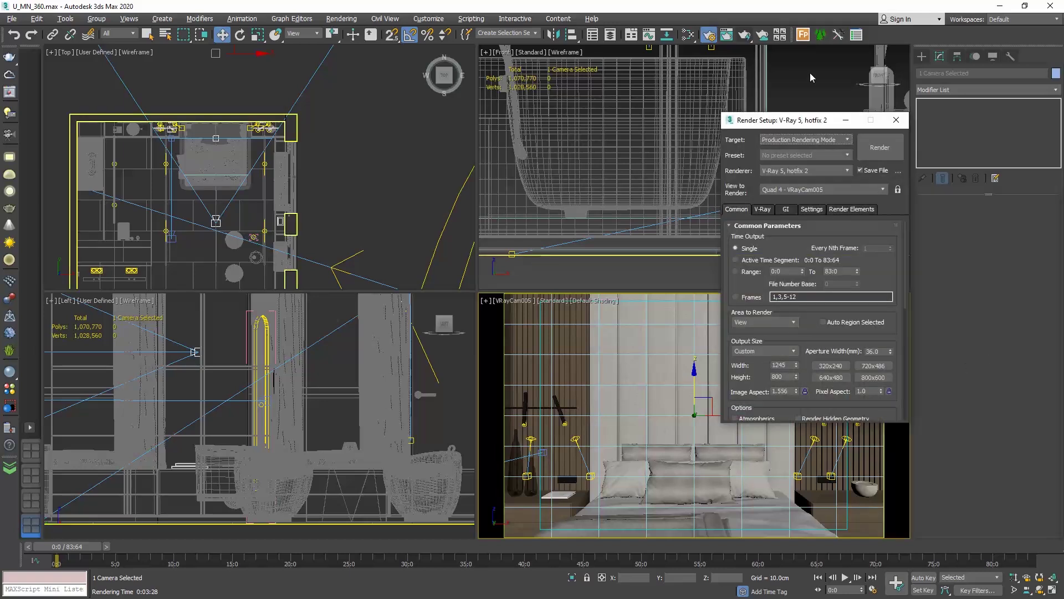
pyautogui.moveTo(809, 123); pyautogui.dragTo(593, 135)
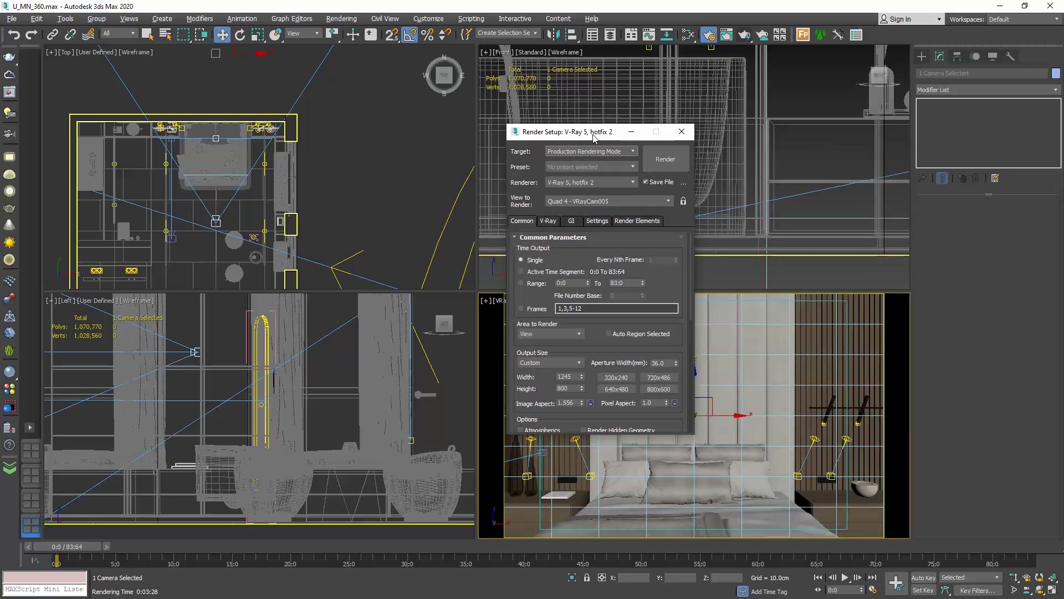
pyautogui.click(547, 221)
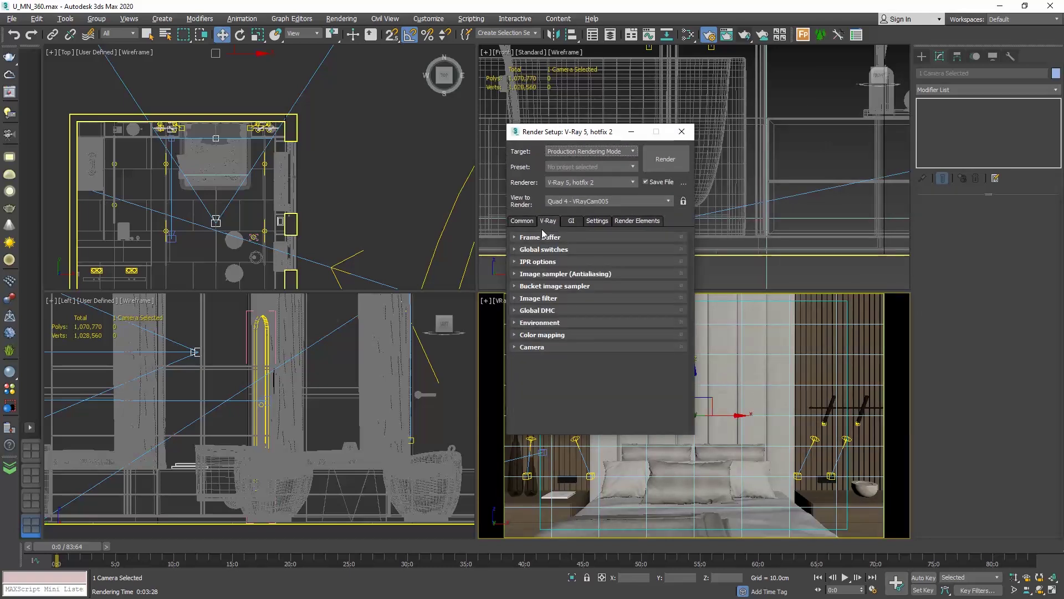
pyautogui.click(536, 347)
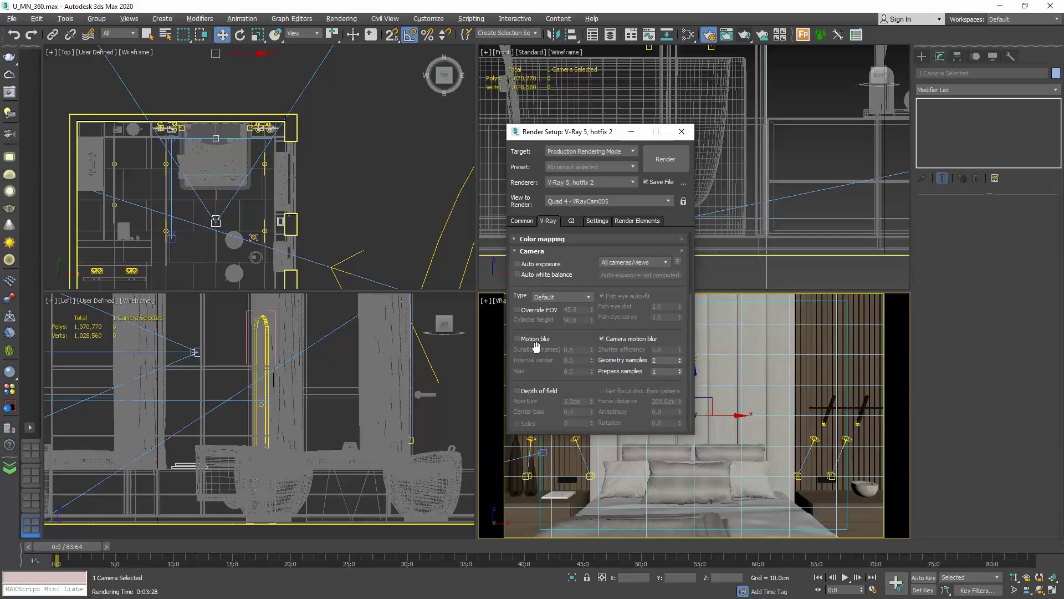
pyautogui.click(555, 297)
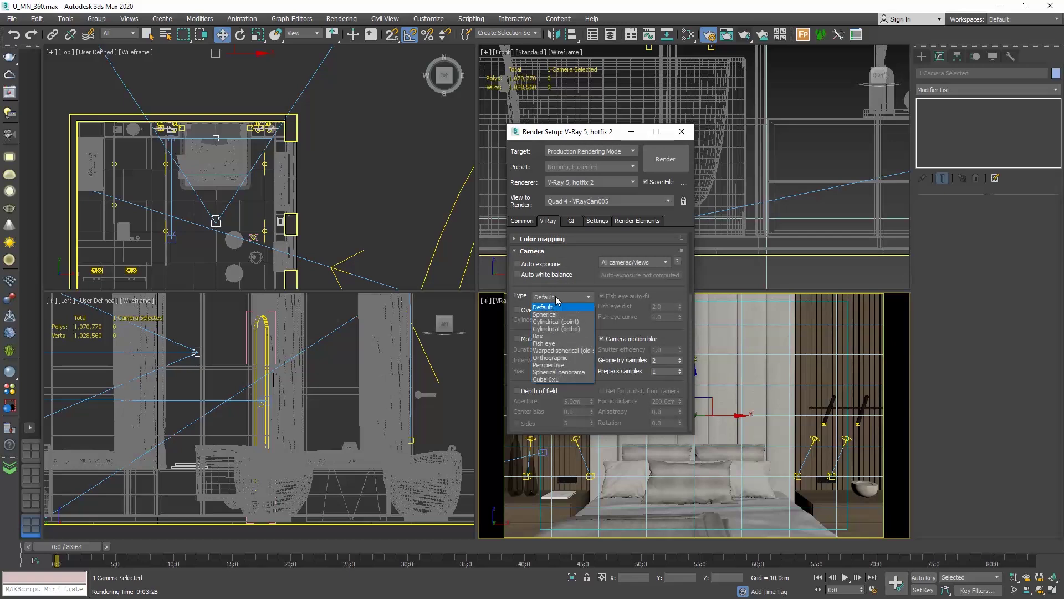
pyautogui.click(553, 313)
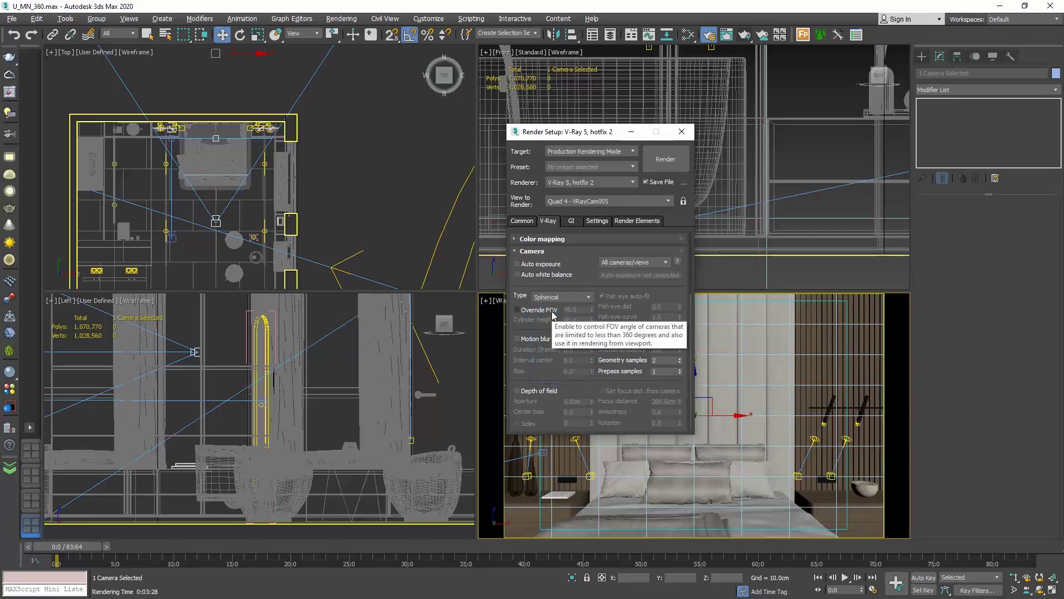
pyautogui.click(518, 311)
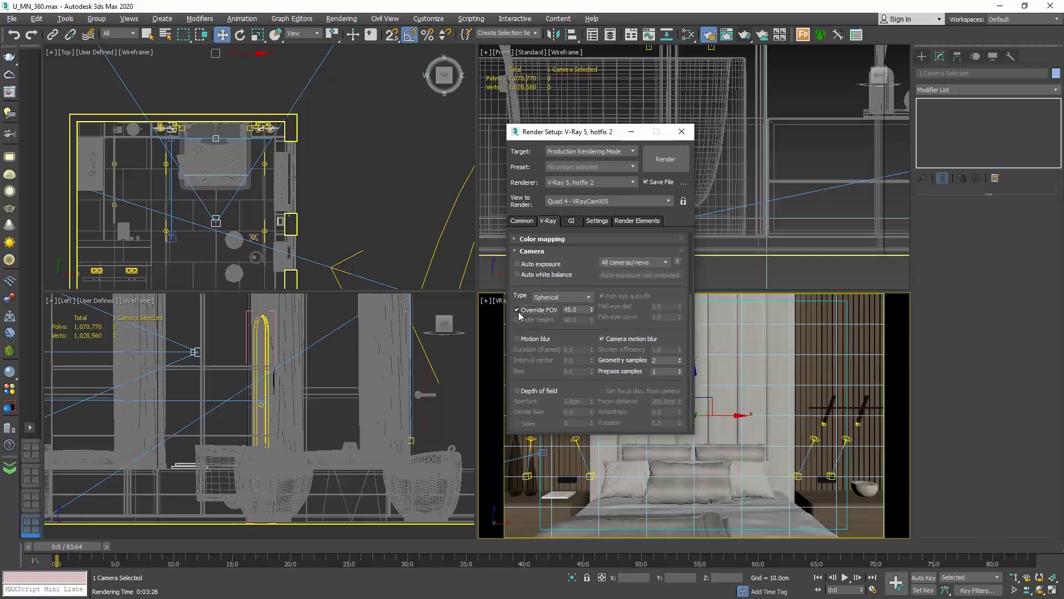
pyautogui.click(571, 309)
pyautogui.write('360')
pyautogui.press('Return')
# Set the render output's image aspect to 1.998 and lock it.
pyautogui.click(523, 222)
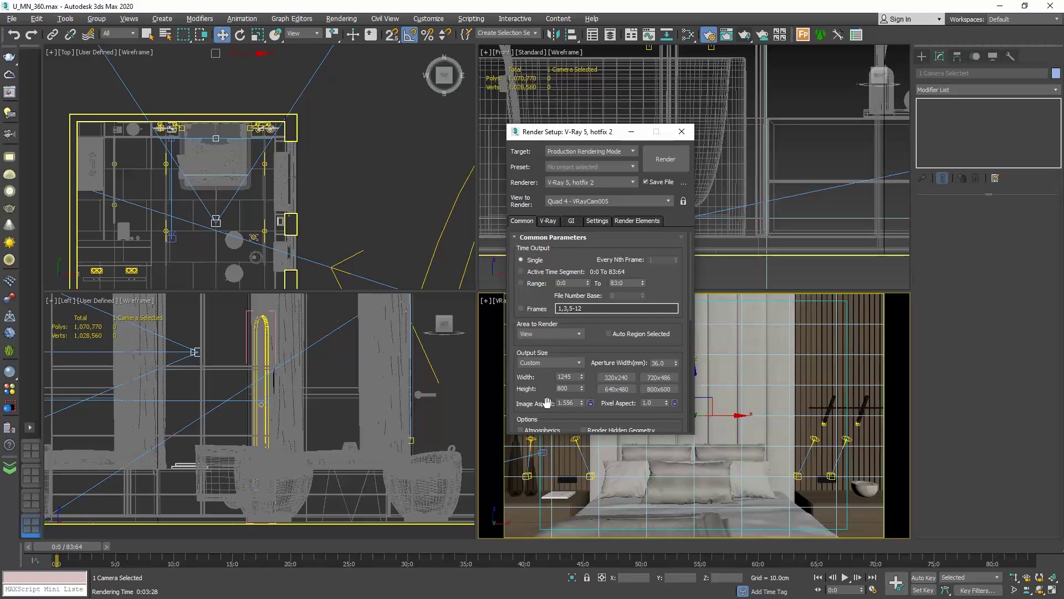
pyautogui.doubleClick(571, 404)
pyautogui.write('1.998')
pyautogui.press('Return')
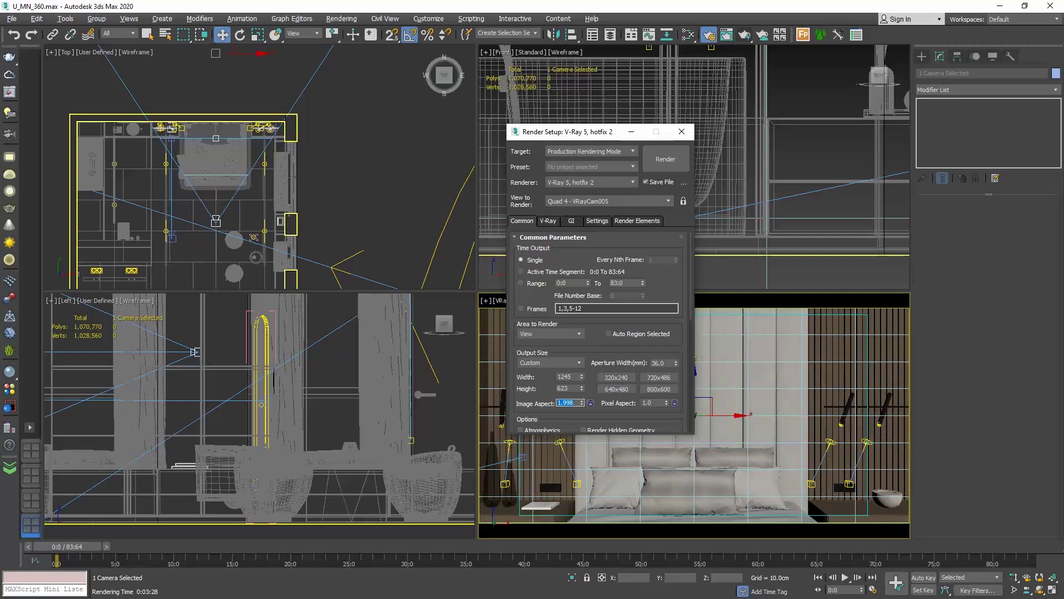
pyautogui.click(590, 404)
# Set the render output size to 8000 wide by 4000 high and lock the image aspect.
pyautogui.doubleClick(566, 376)
pyautogui.write('8000')
pyautogui.click(590, 403)
pyautogui.doubleClick(571, 388)
pyautogui.write('4000')
pyautogui.press('Return')
pyautogui.click(591, 403)
pyautogui.click(591, 403)
# Reduce the output width to 2000 at the locked aspect and render the VRayCam005 view.
pyautogui.doubleClick(562, 376)
pyautogui.write('2000')
pyautogui.press('Return')
pyautogui.click(670, 164)
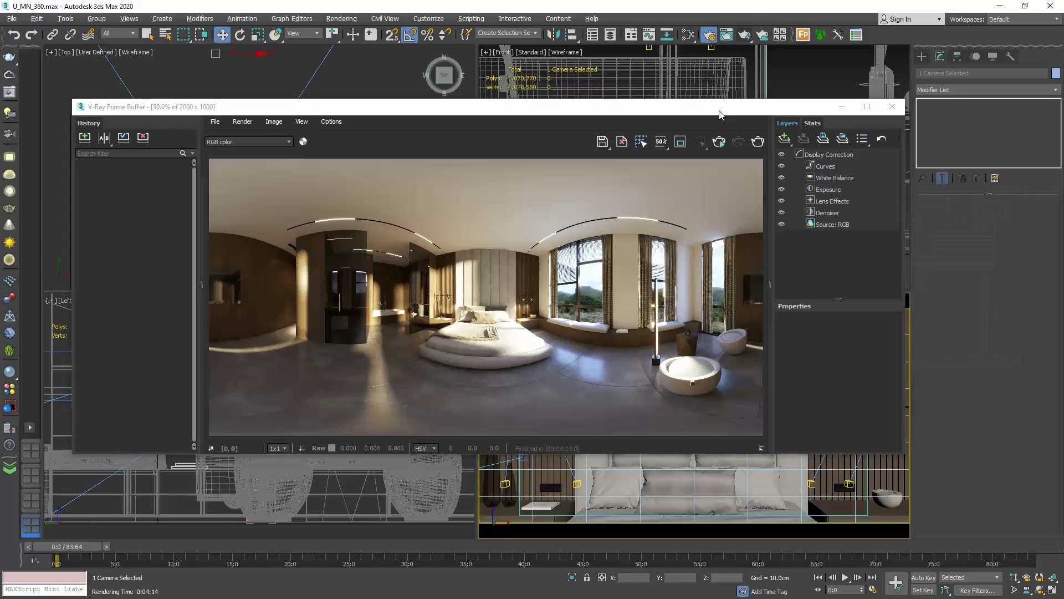
# Save the rendered panorama to the desktop as a JPEG named "Virtua tour test" at quality 100.
pyautogui.click(602, 141)
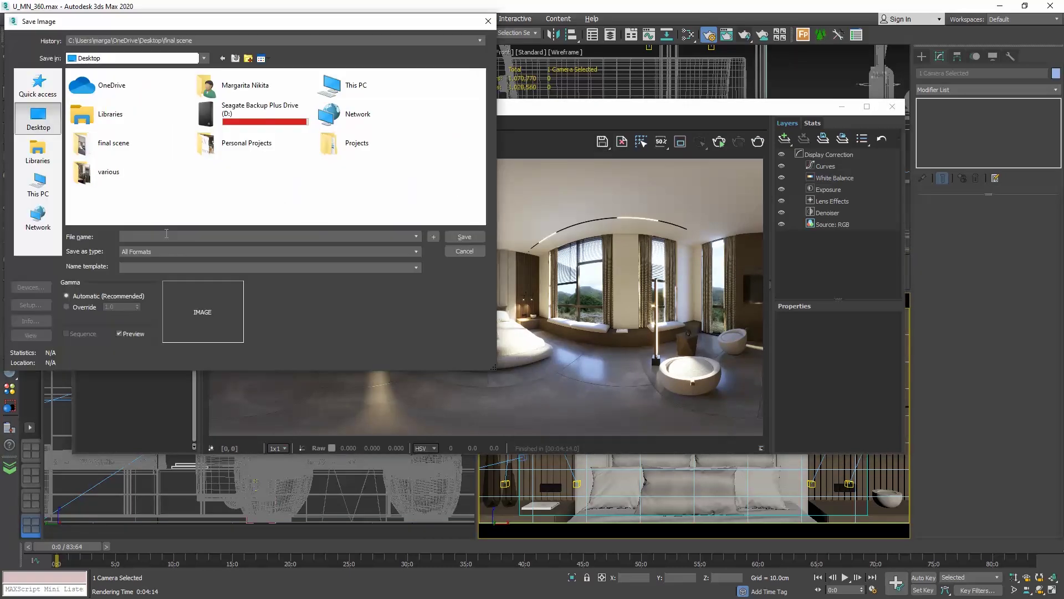
pyautogui.click(166, 233)
pyautogui.write('Virtua tour test')
pyautogui.click(148, 251)
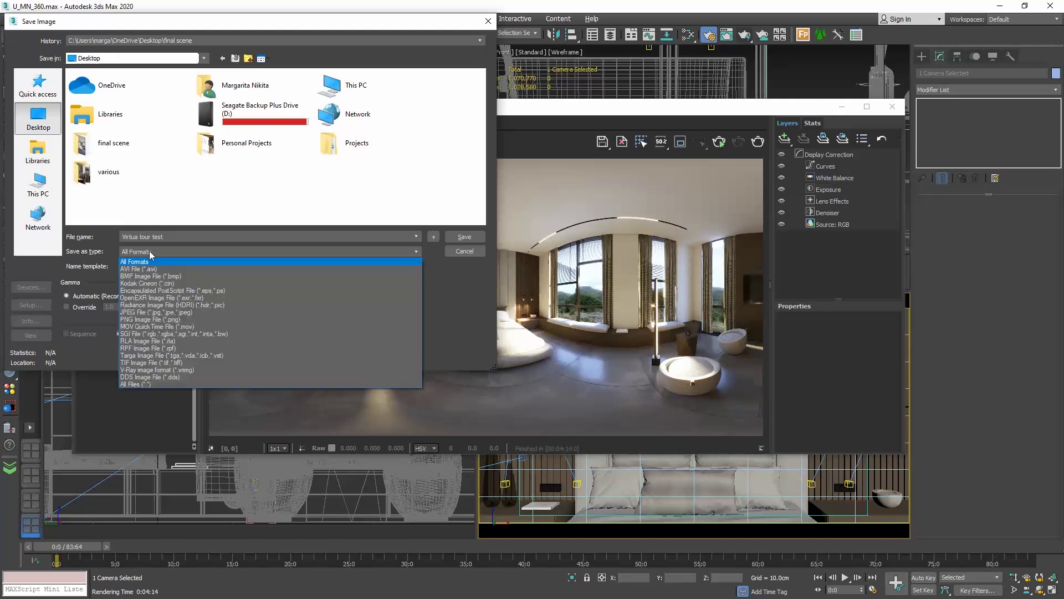
pyautogui.click(136, 311)
pyautogui.click(471, 236)
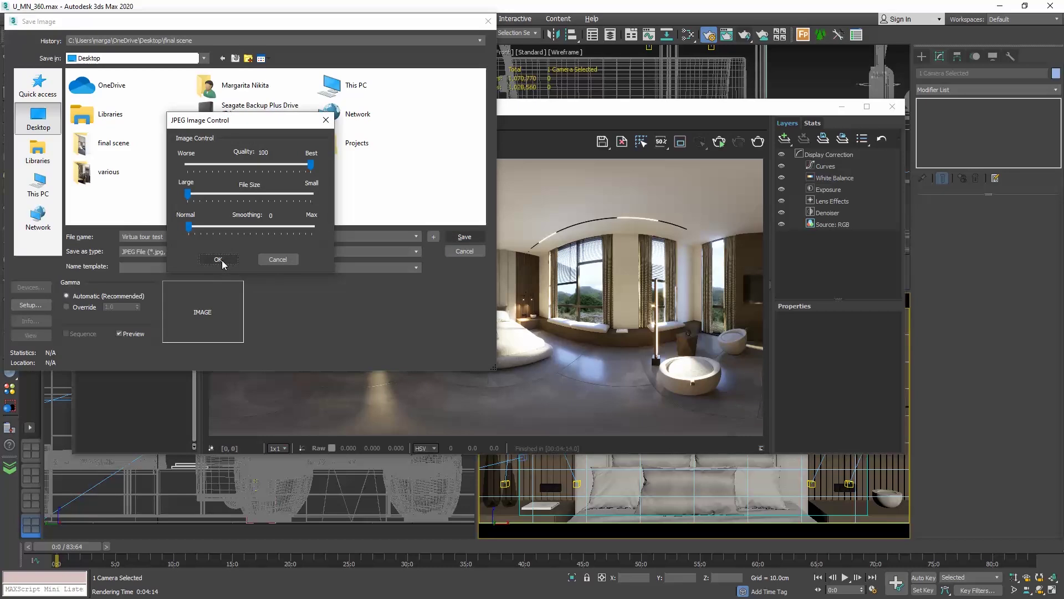
pyautogui.click(218, 260)
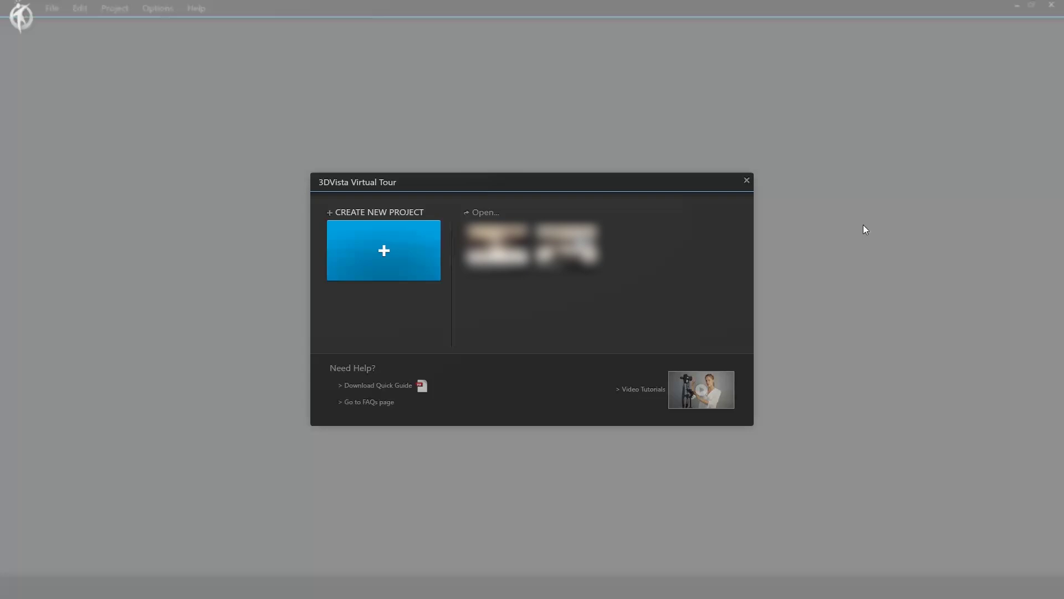
# In 3DVista Virtual Tour, create a new project with the Basic skin in the Empty style.
pyautogui.click(384, 252)
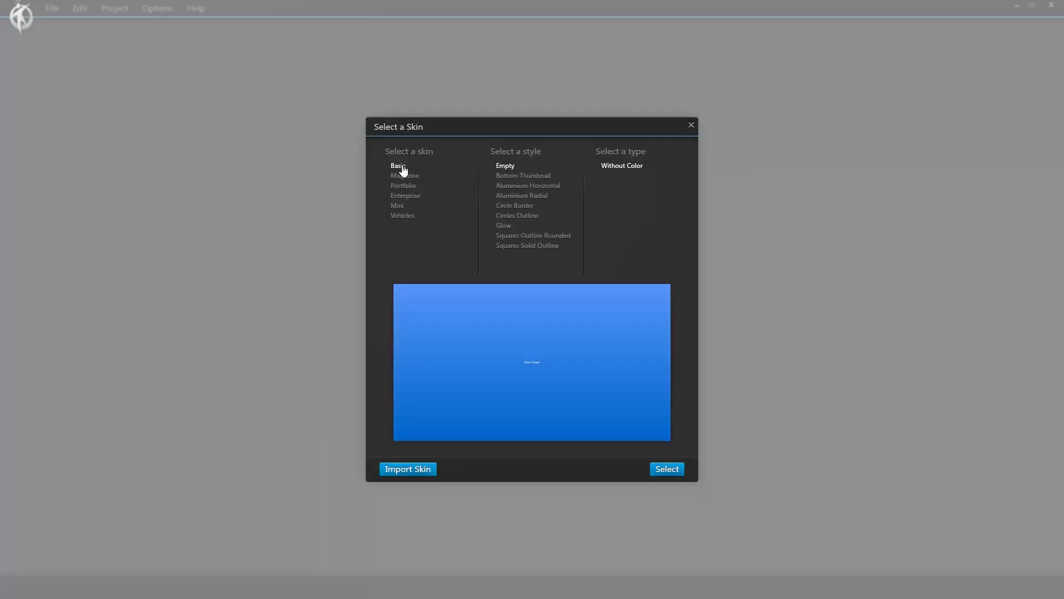
pyautogui.click(667, 468)
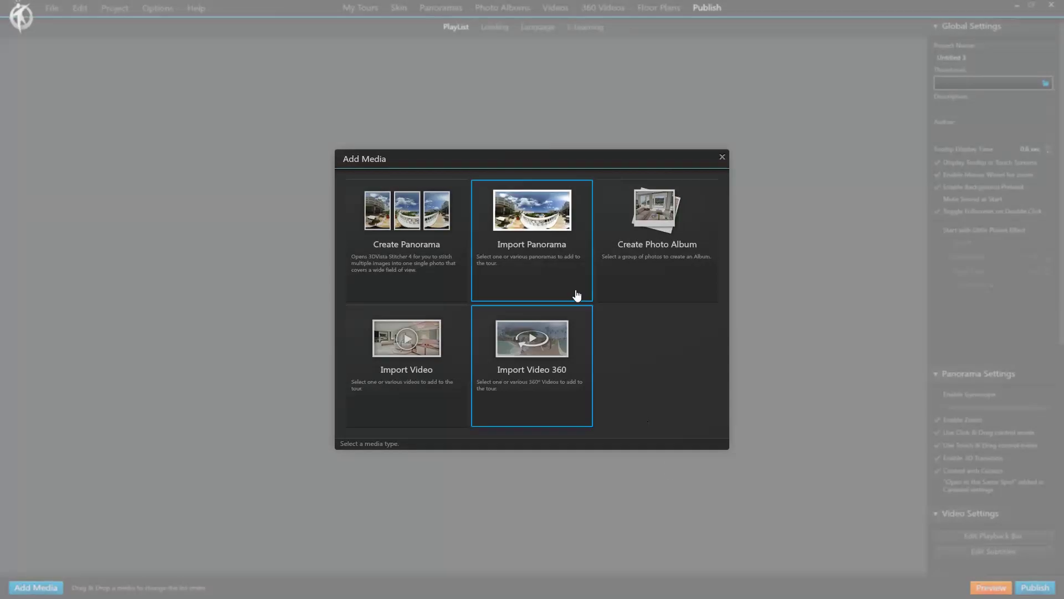
# Import the "Virtua tour test" image from the desktop as a standard panorama and start a preview of the tour.
pyautogui.click(541, 235)
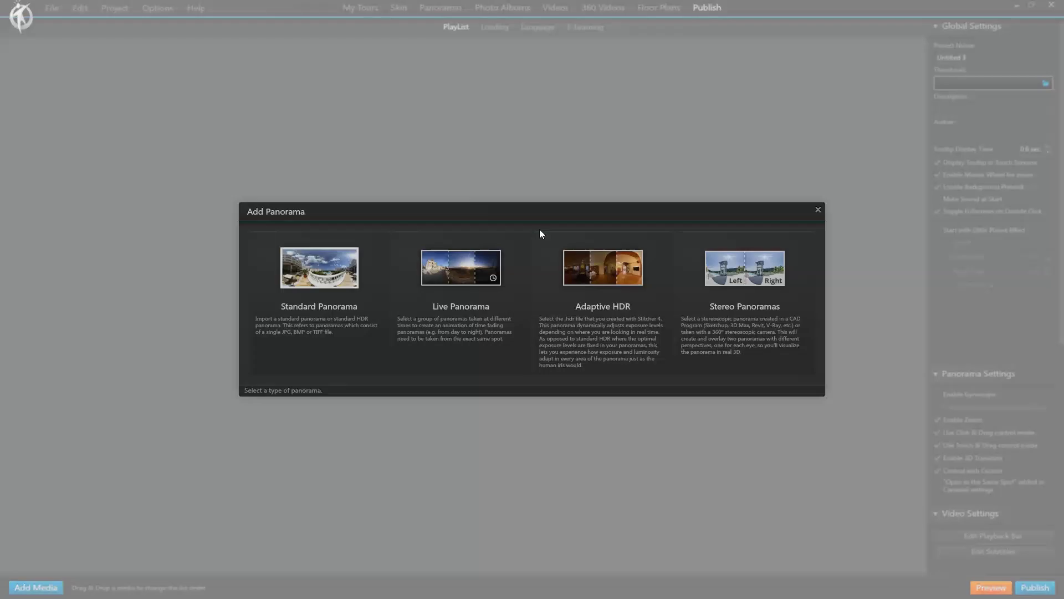
pyautogui.click(313, 285)
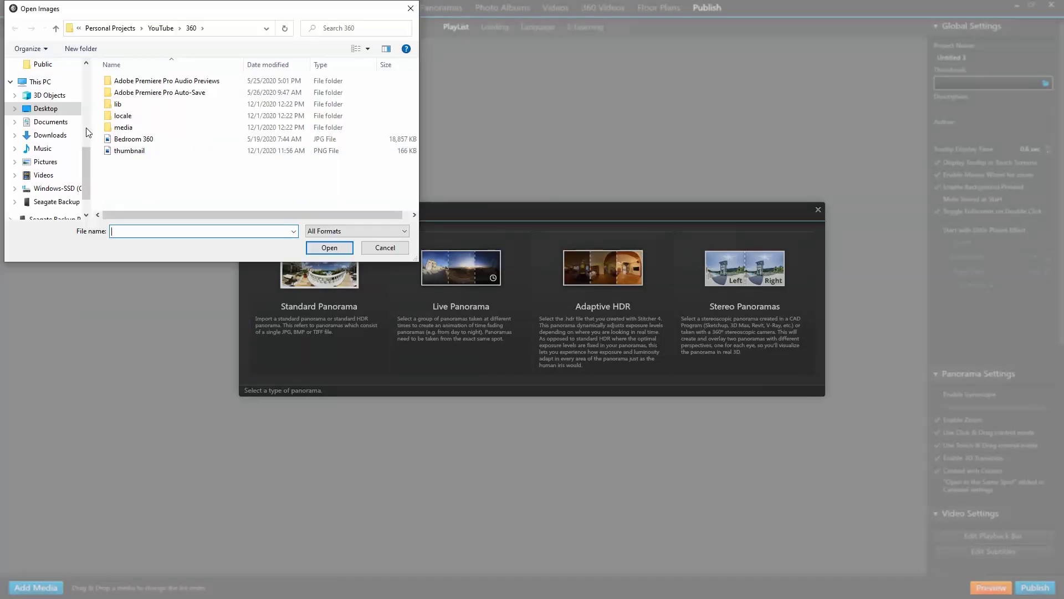
pyautogui.click(58, 110)
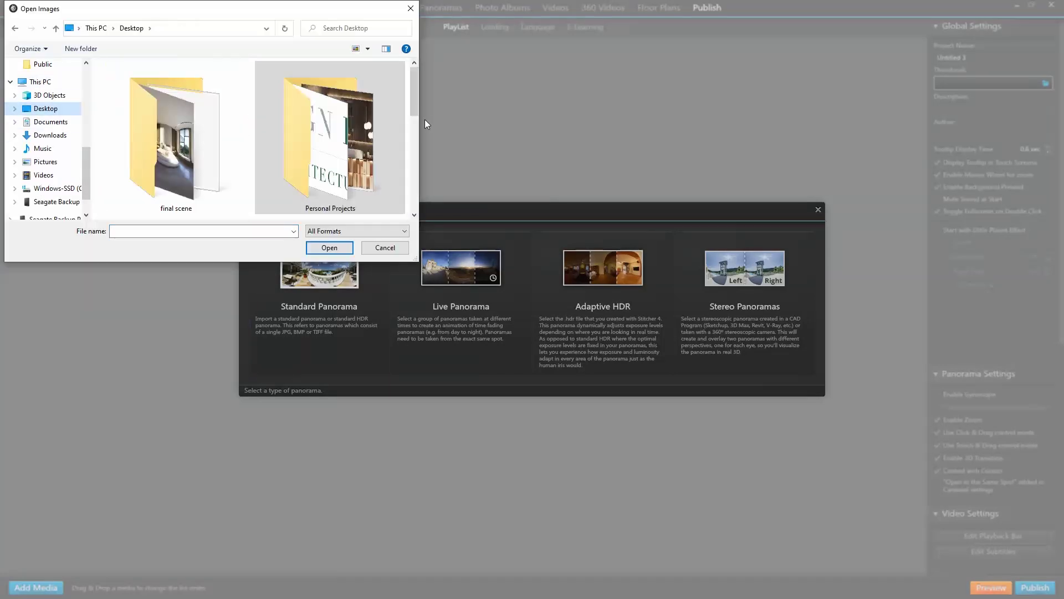
pyautogui.moveTo(417, 95); pyautogui.dragTo(418, 190)
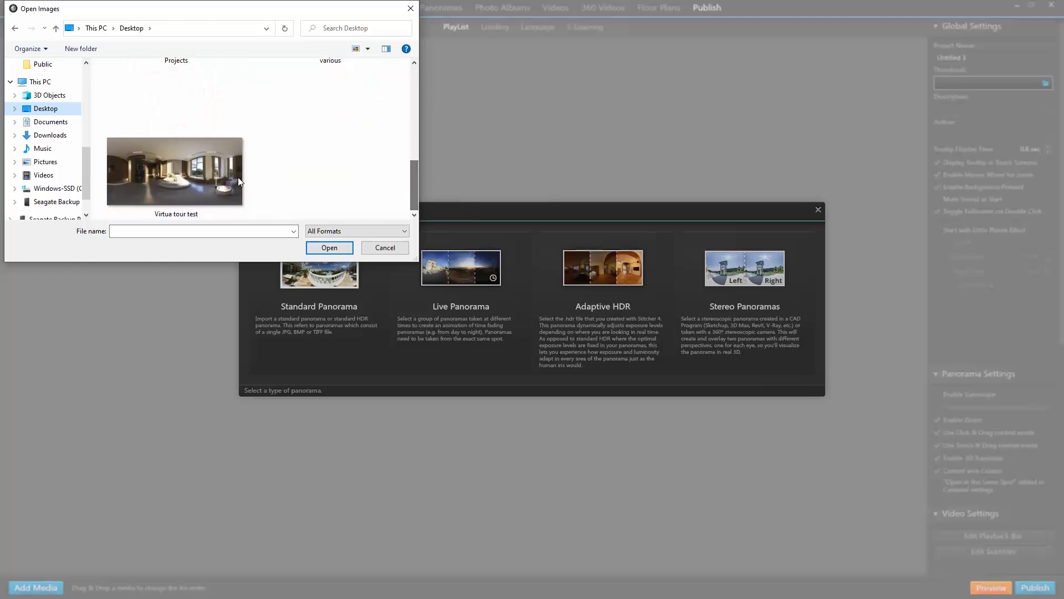
pyautogui.click(157, 178)
pyautogui.click(341, 252)
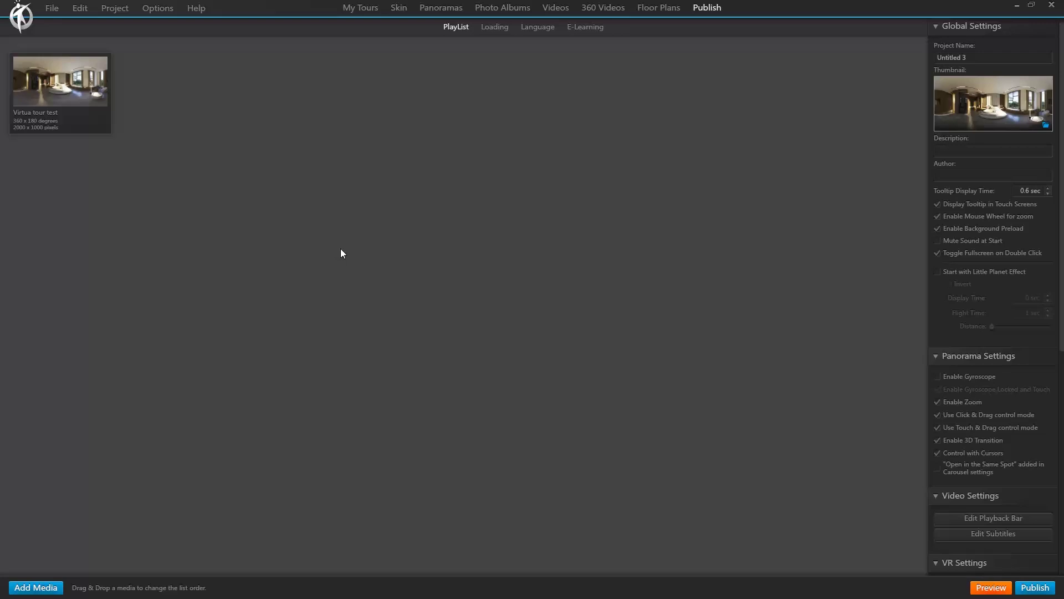
pyautogui.click(981, 591)
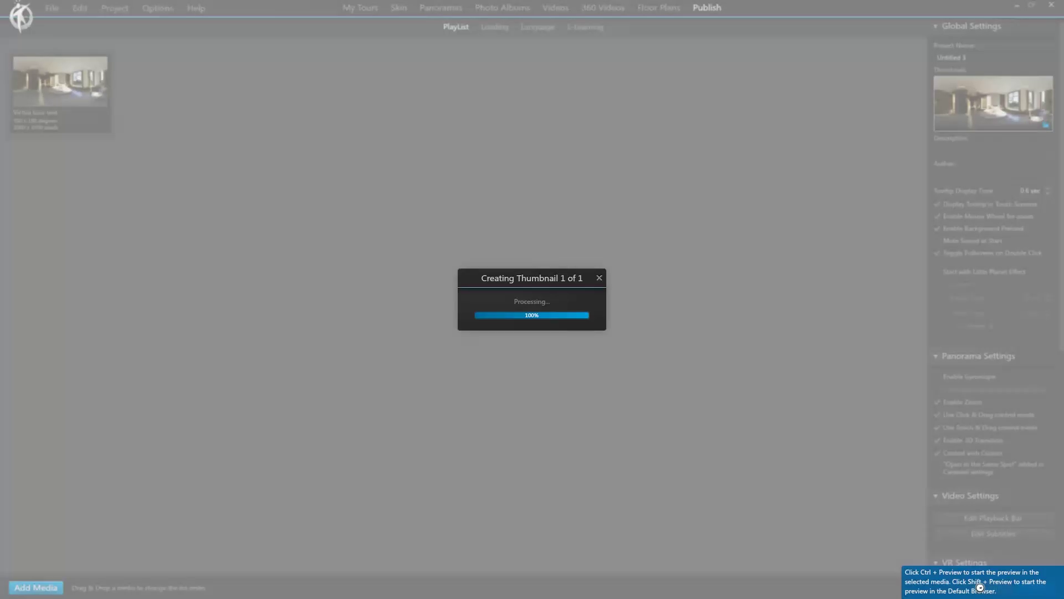
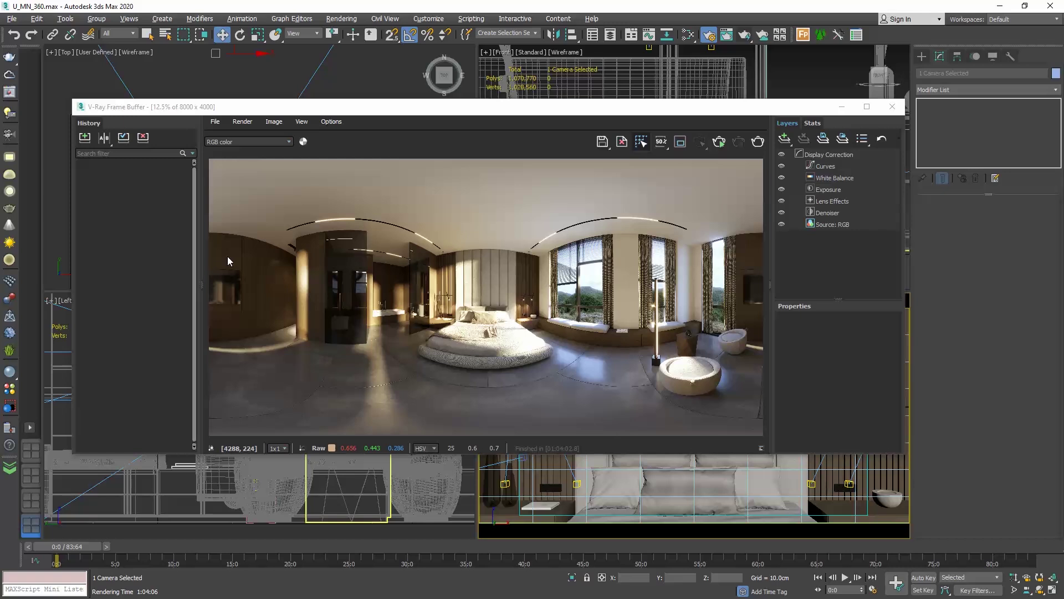
# Back in 3ds Max, close the V-Ray Frame Buffer, the V-Ray messages window and the render setup.
pyautogui.click(892, 106)
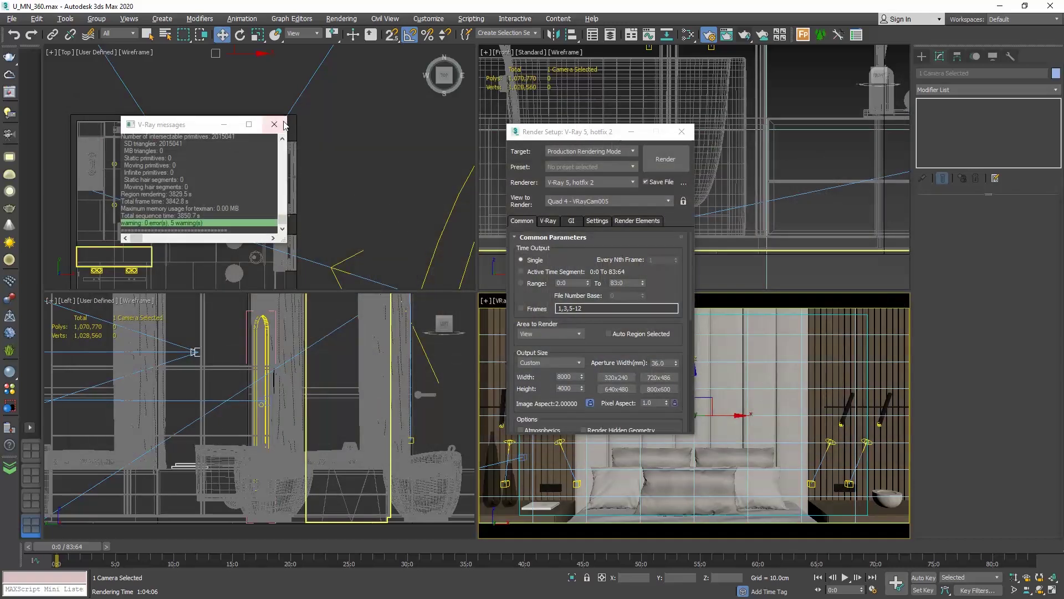
pyautogui.click(274, 126)
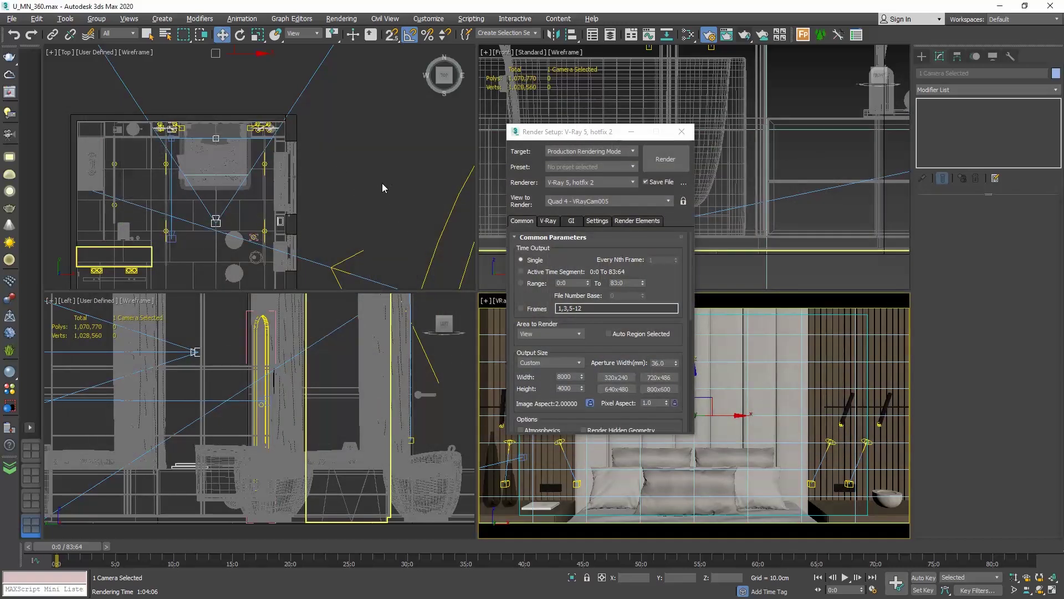
pyautogui.rightClick(386, 179)
pyautogui.moveTo(386, 182); pyautogui.dragTo(413, 201, button='middle')
pyautogui.click(682, 131)
pyautogui.scroll(2, 268, 237)
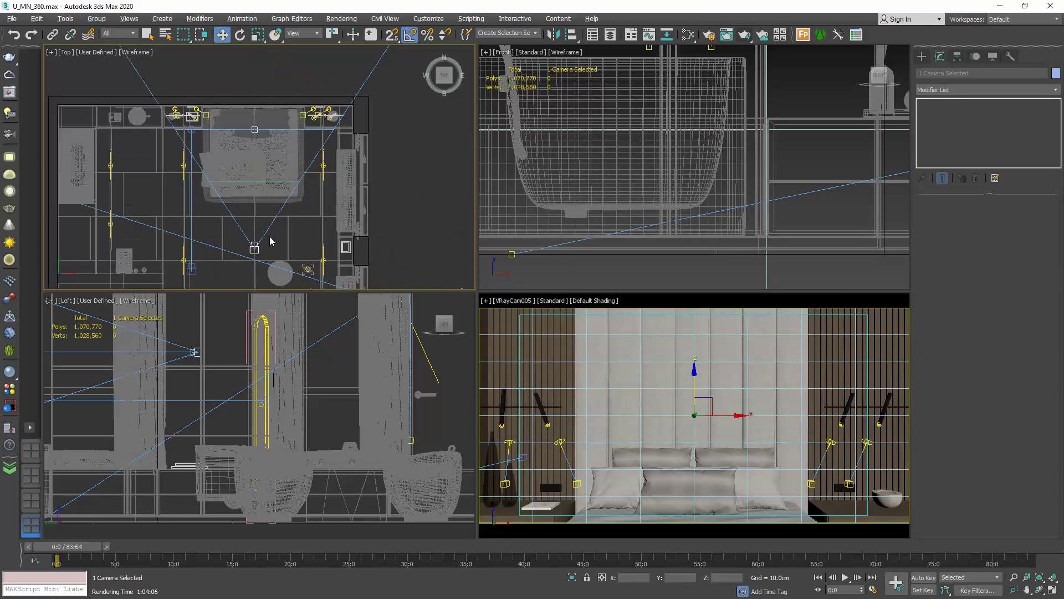
# Clone the selected camera and its target as one copy shifted along X to the bathroom side, and switch the camera viewport to it.
pyautogui.scroll(-2, 337, 188)
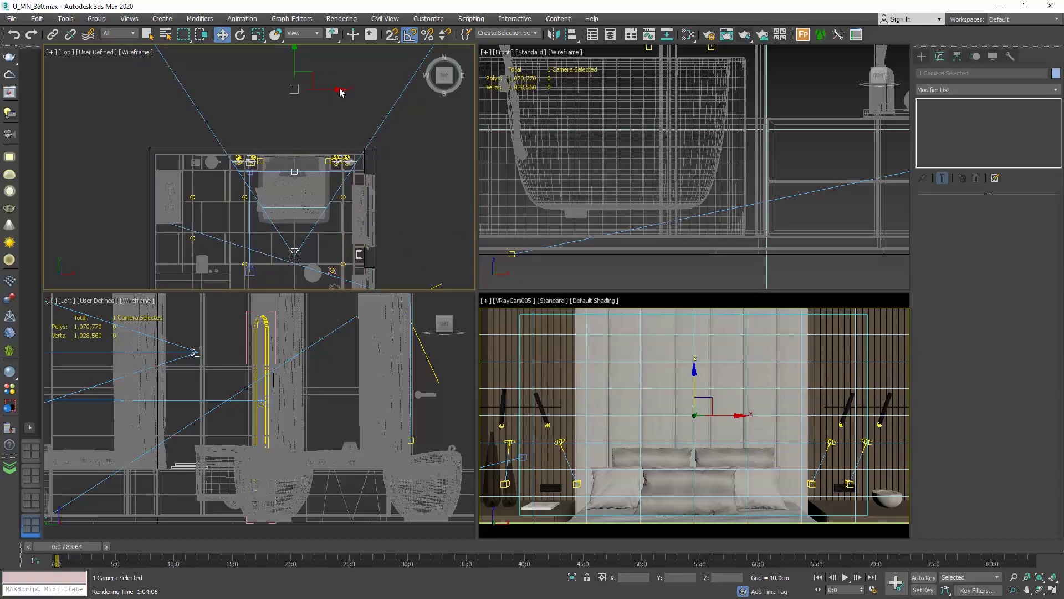
pyautogui.moveTo(338, 88); pyautogui.dragTo(260, 92)
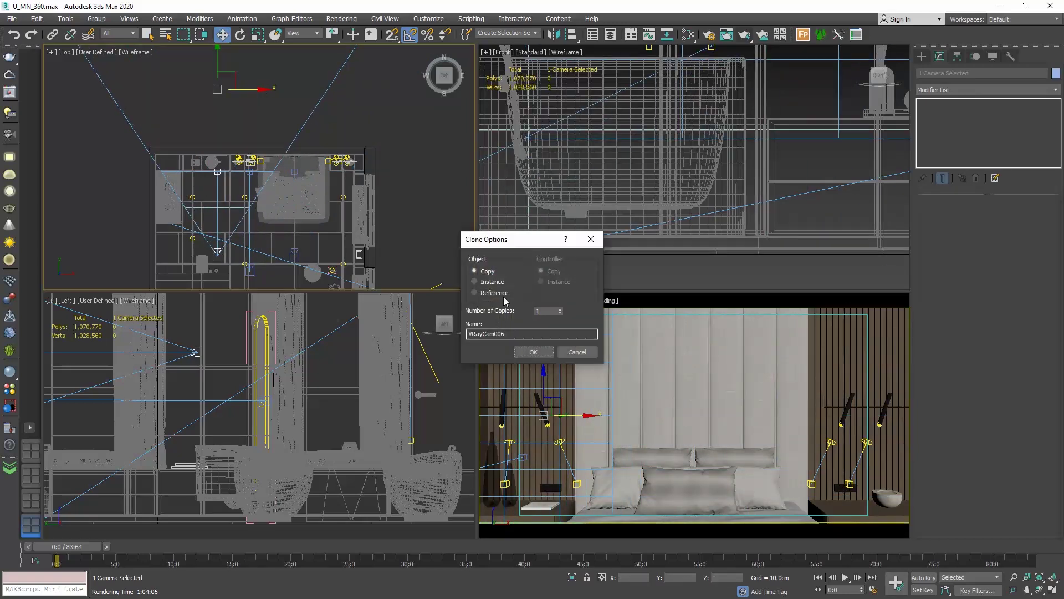
pyautogui.click(529, 353)
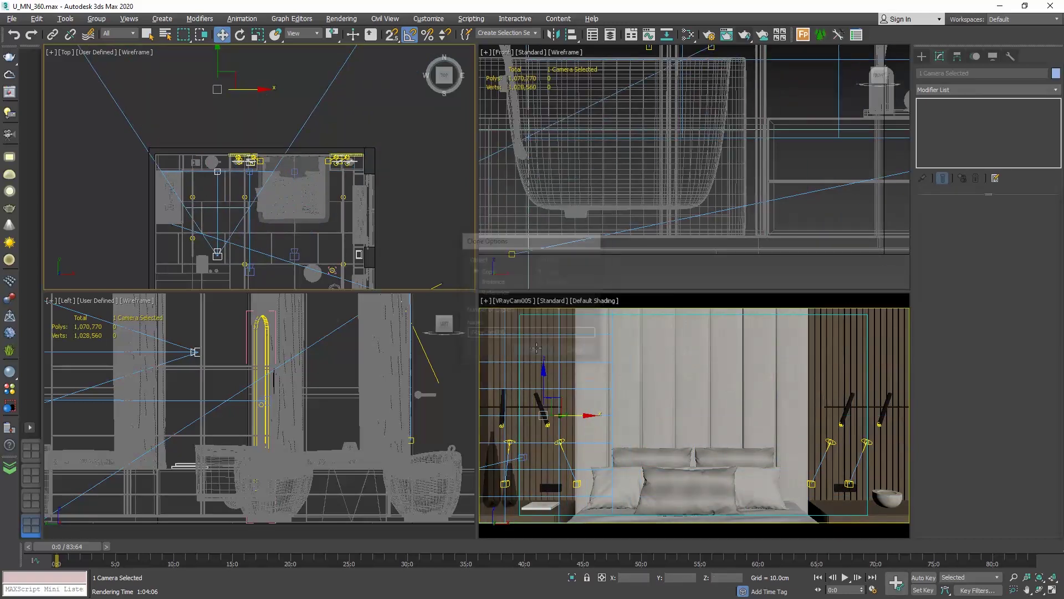
pyautogui.click(523, 303)
pyautogui.moveTo(609, 312)
pyautogui.click(723, 335)
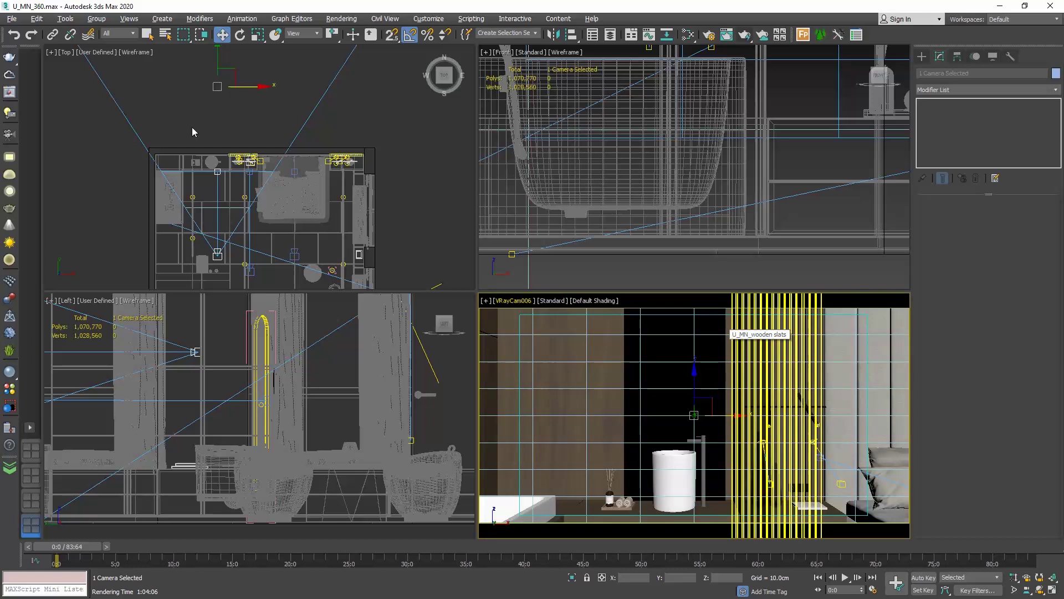
# Move the new bathroom camera about 98 cm along Y toward its target.
pyautogui.moveTo(255, 140); pyautogui.dragTo(244, 163, button='middle')
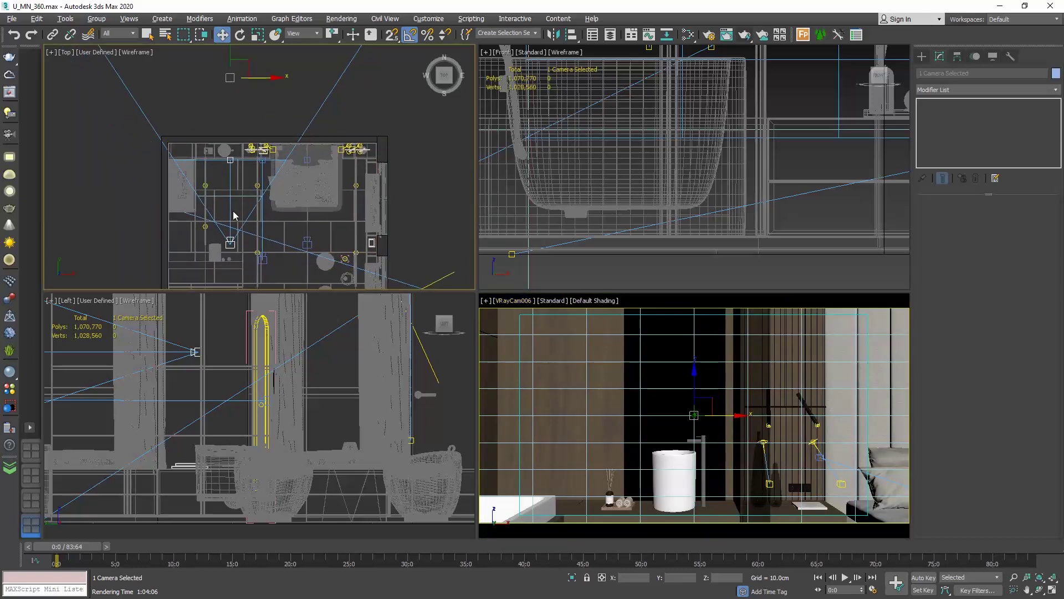
pyautogui.click(235, 216)
pyautogui.scroll(5, 234, 247)
pyautogui.click(234, 245)
pyautogui.scroll(-2, 235, 252)
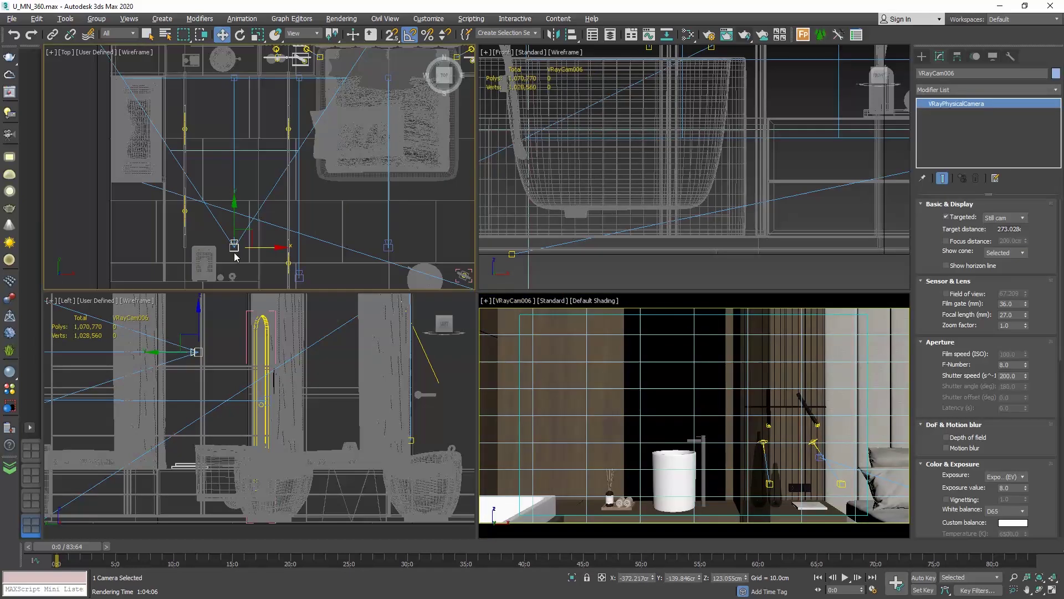
pyautogui.moveTo(238, 218); pyautogui.dragTo(240, 153)
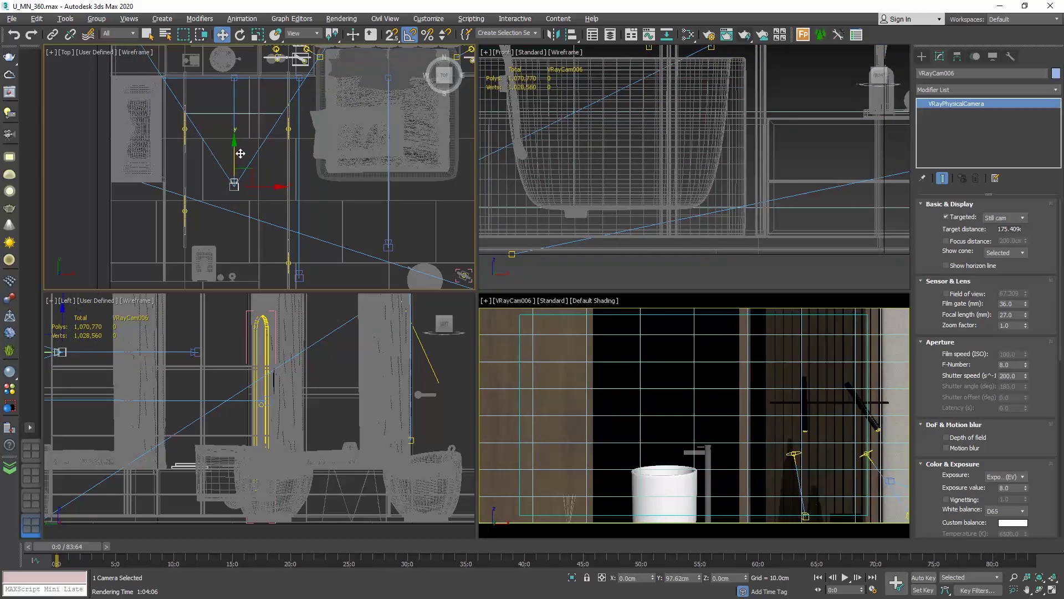
# Lower the bathroom camera together with its target and shift both along negative X to frame the washbasin and bathtub.
pyautogui.click(234, 78)
pyautogui.click(694, 388)
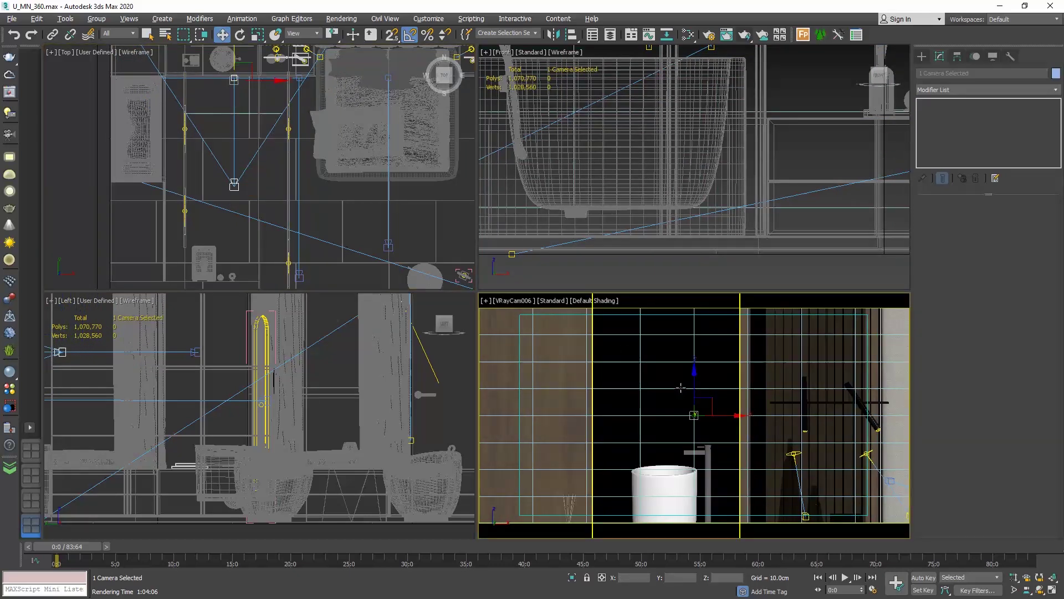
pyautogui.moveTo(693, 378); pyautogui.dragTo(684, 462)
pyautogui.moveTo(730, 414); pyautogui.dragTo(673, 412)
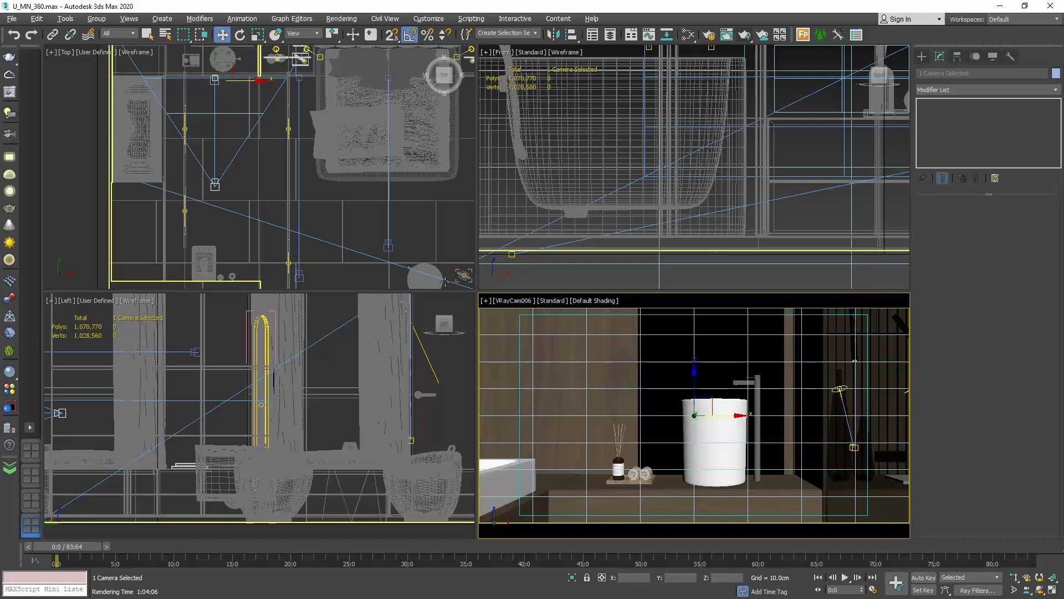
pyautogui.click(585, 416)
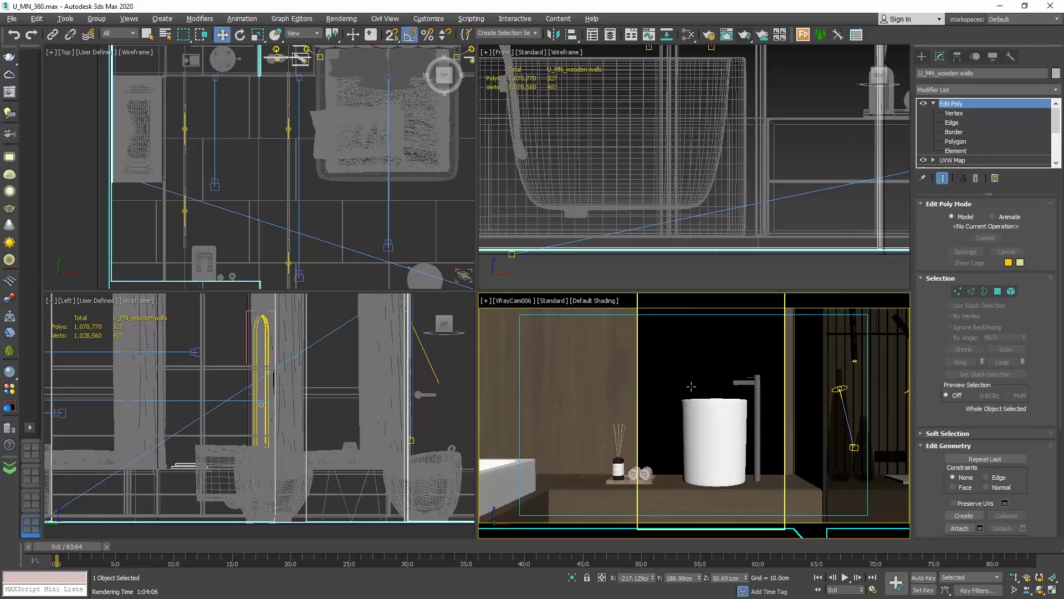
# Render the bathroom camera's panorama and save it to the desktop as a JPEG named "Virtual Tour 02" at quality 100.
pyautogui.click(745, 36)
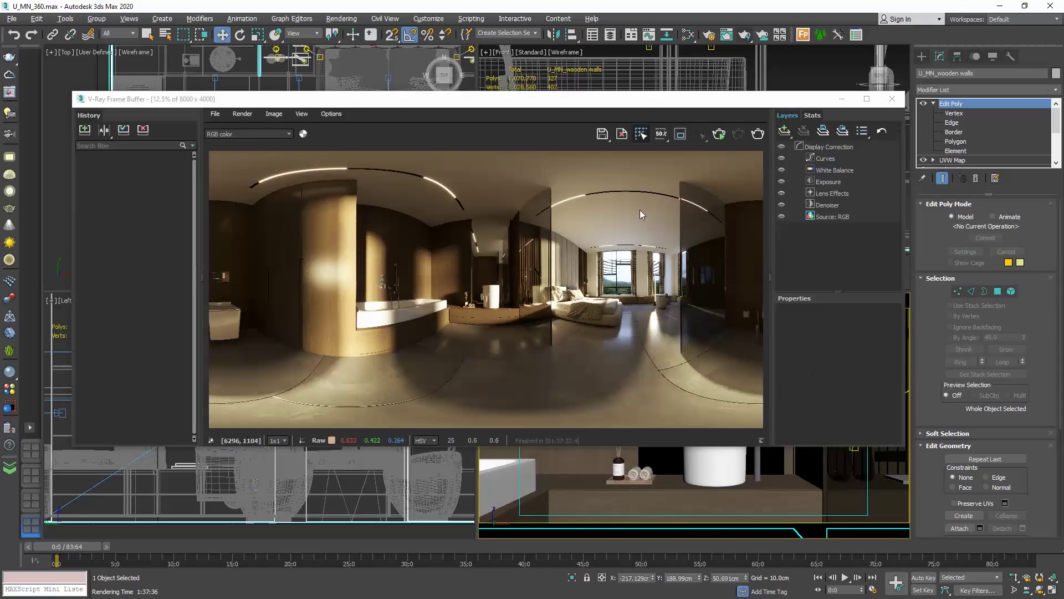
pyautogui.click(603, 134)
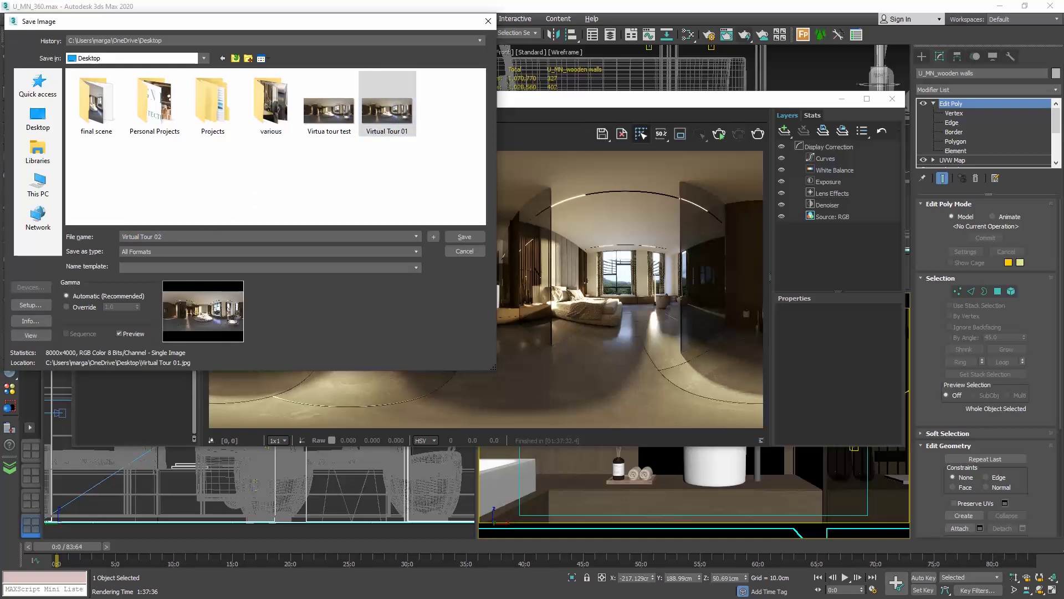
pyautogui.click(164, 252)
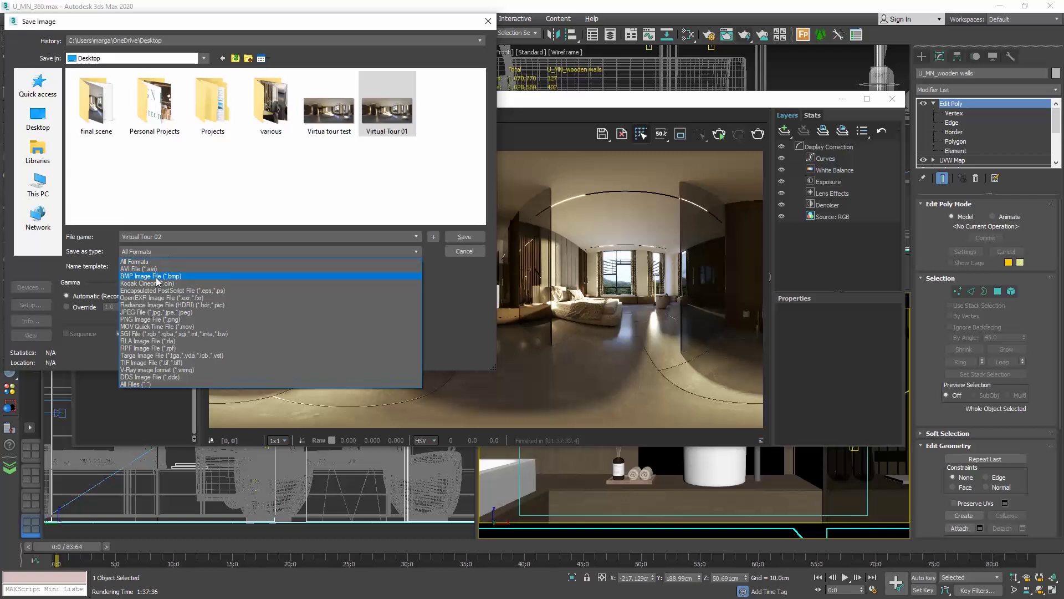
pyautogui.click(142, 312)
pyautogui.click(464, 238)
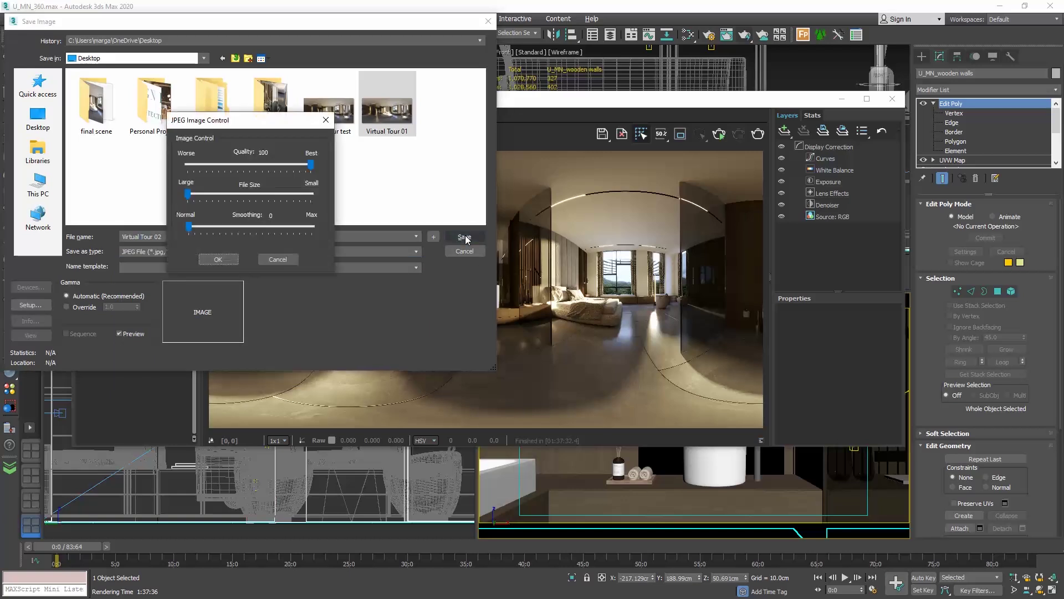
pyautogui.click(219, 258)
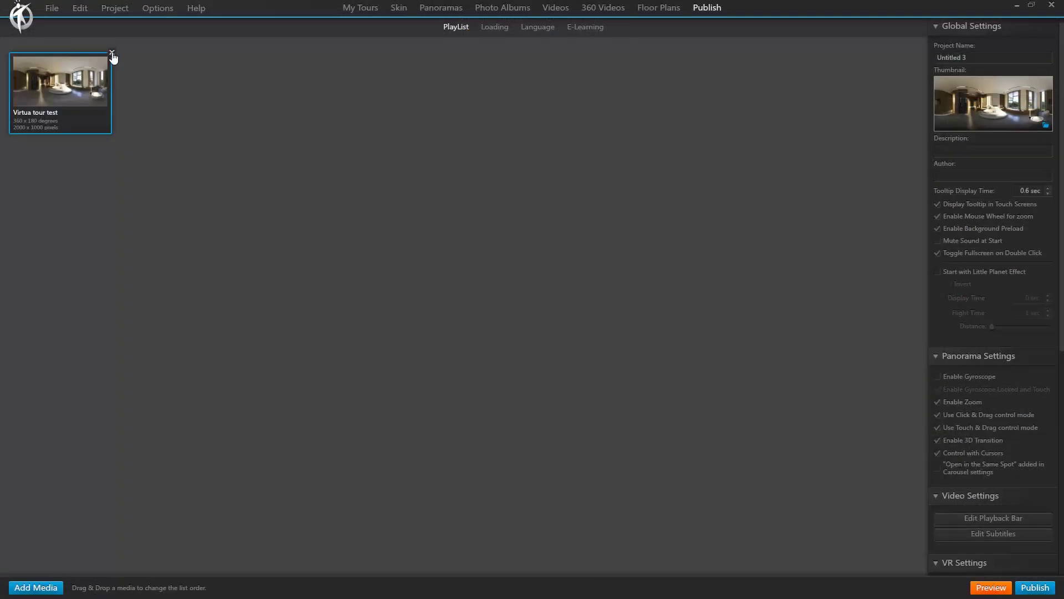
# In 3DVista, replace the "Virtua tour test" panorama by importing "Virtual Tour 01" and "Virtual Tour 02" from the desktop as standard panoramas.
pyautogui.click(112, 53)
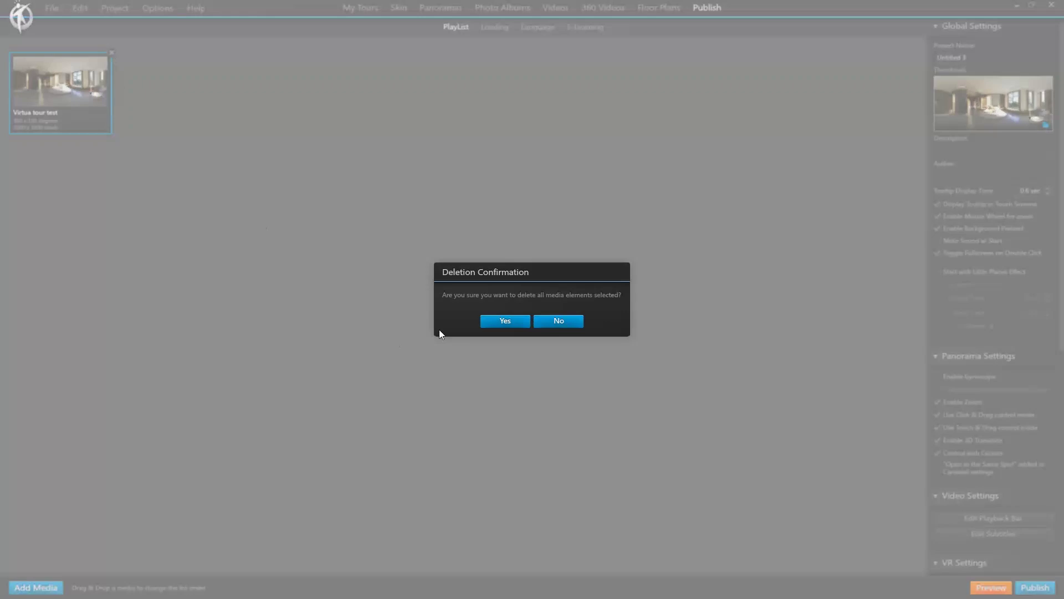
pyautogui.click(498, 324)
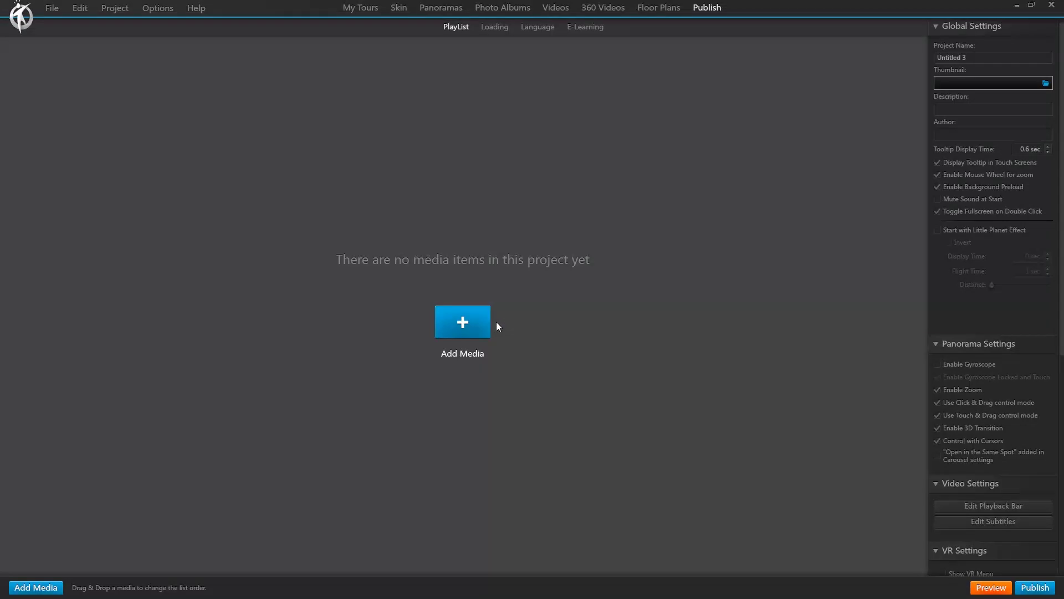
pyautogui.click(462, 330)
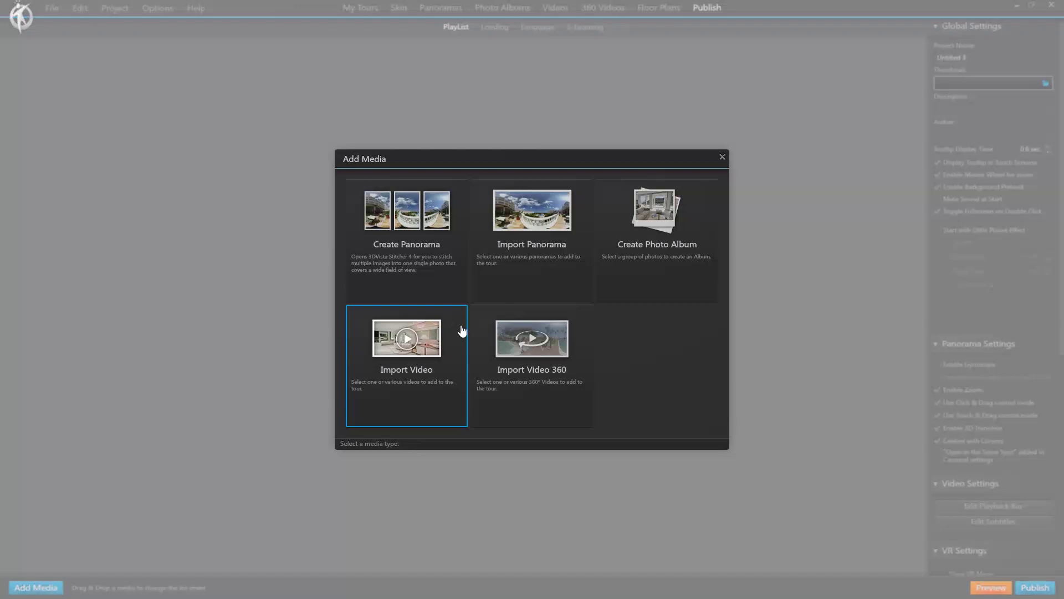
pyautogui.click(520, 225)
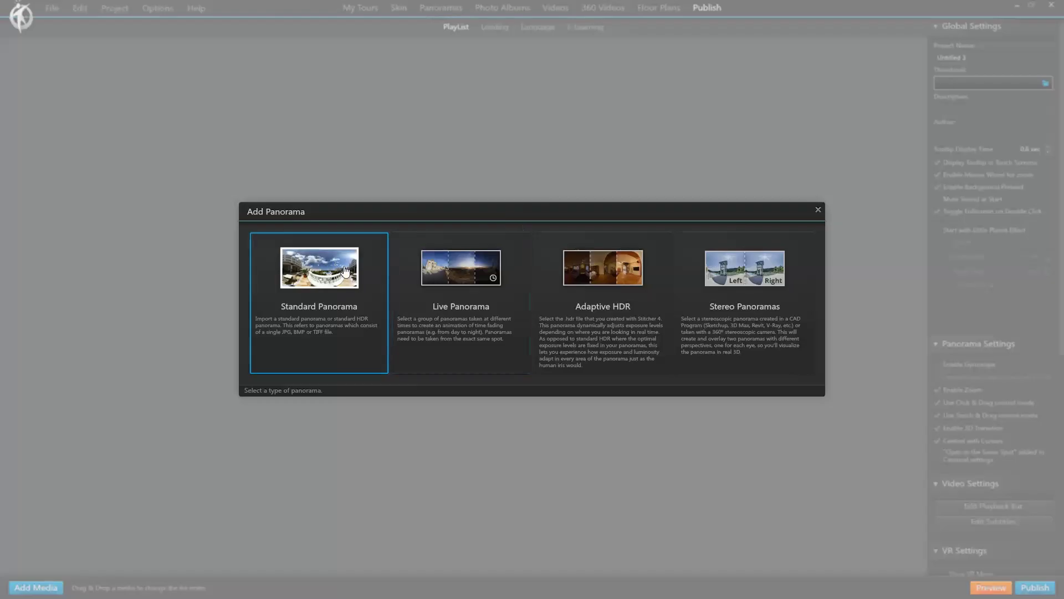
pyautogui.click(339, 270)
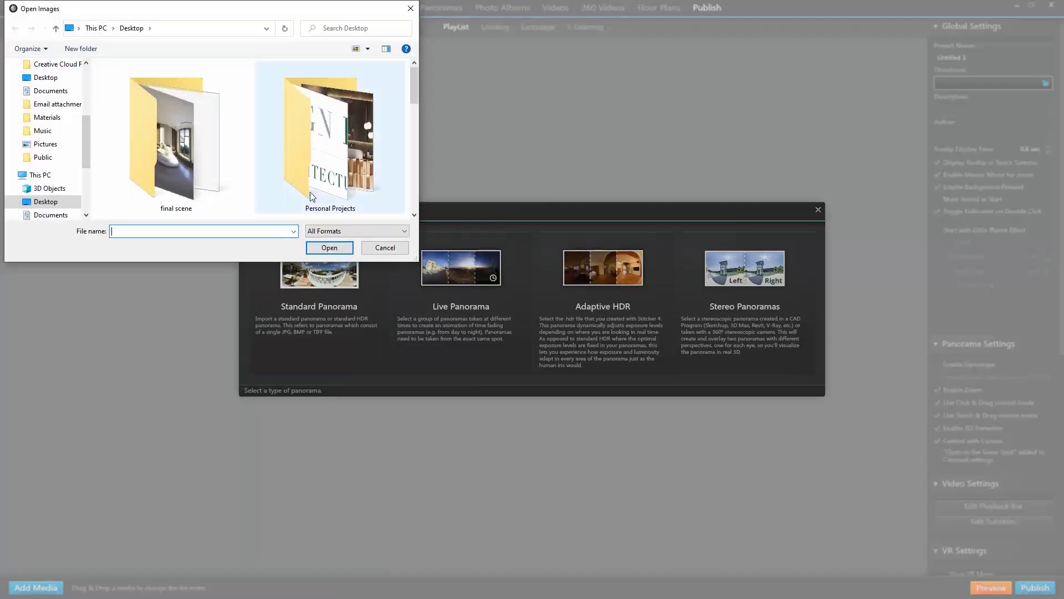
pyautogui.moveTo(415, 95); pyautogui.dragTo(409, 175)
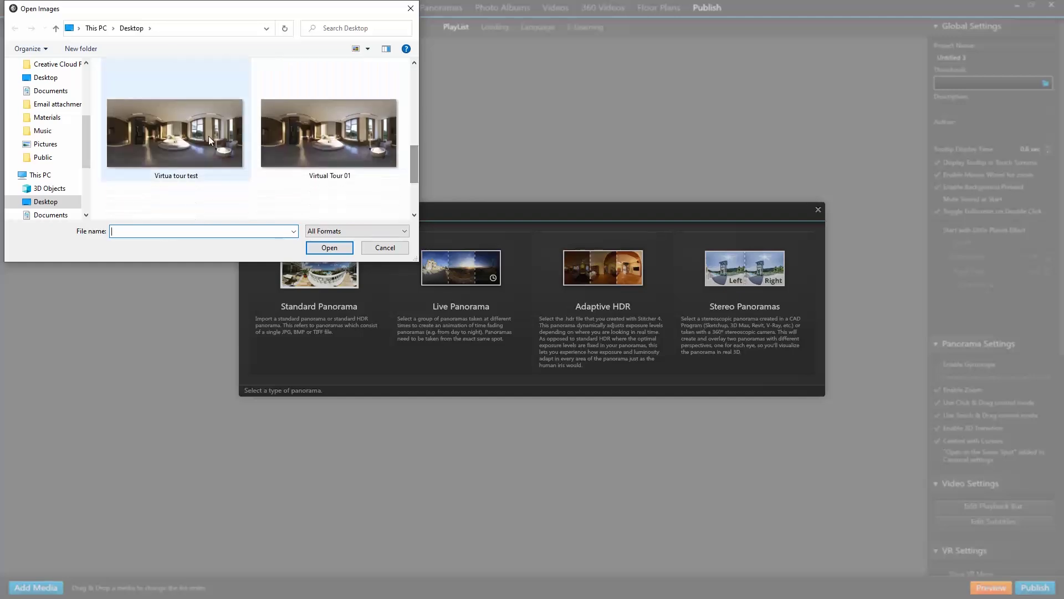
pyautogui.click(327, 142)
pyautogui.scroll(-2, 333, 155)
pyautogui.keyDown('ctrl'); pyautogui.click(213, 184); pyautogui.keyUp('ctrl')
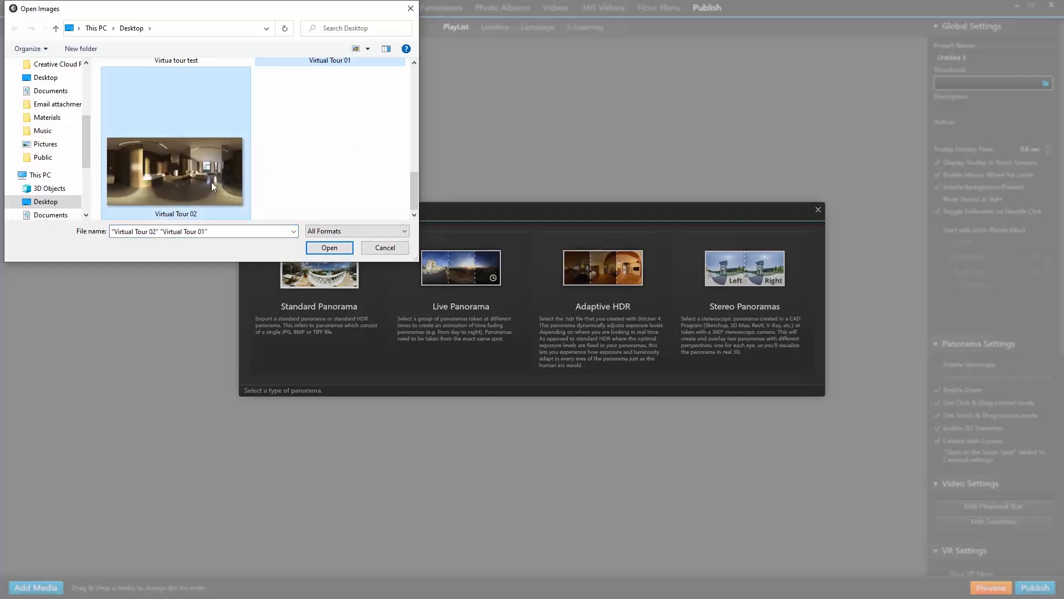
pyautogui.click(329, 248)
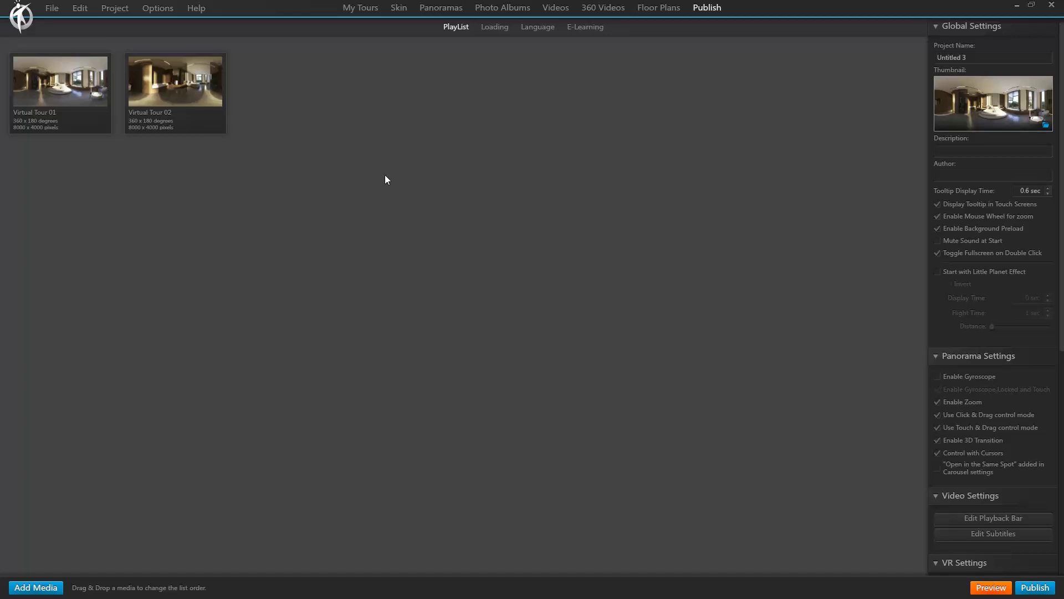
# Preview the tour starting in "Virtual Tour 01" to check the bedroom, and close the preview.
pyautogui.click(983, 590)
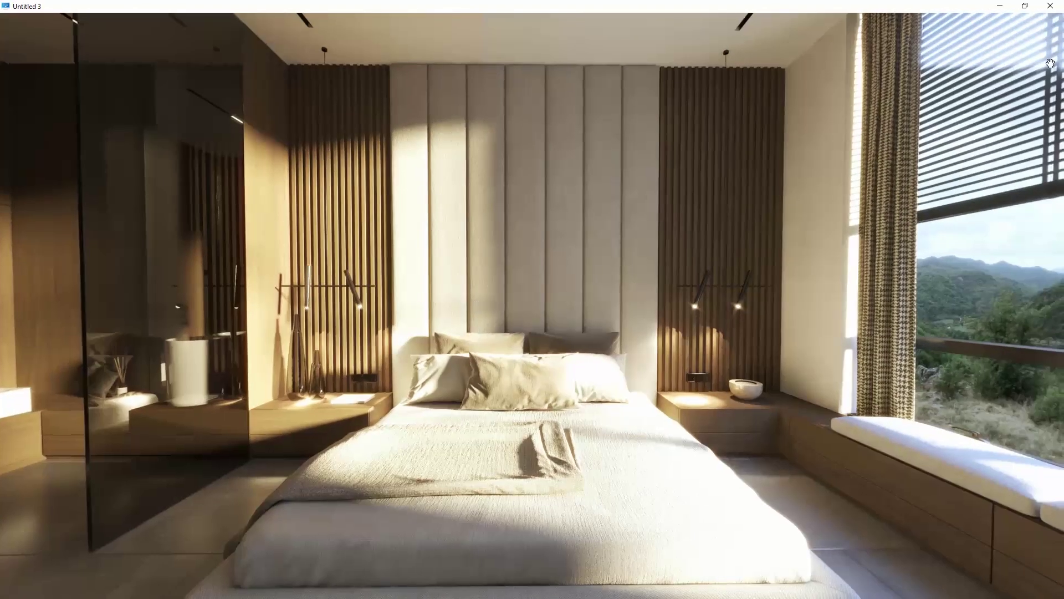
pyautogui.press('Escape')
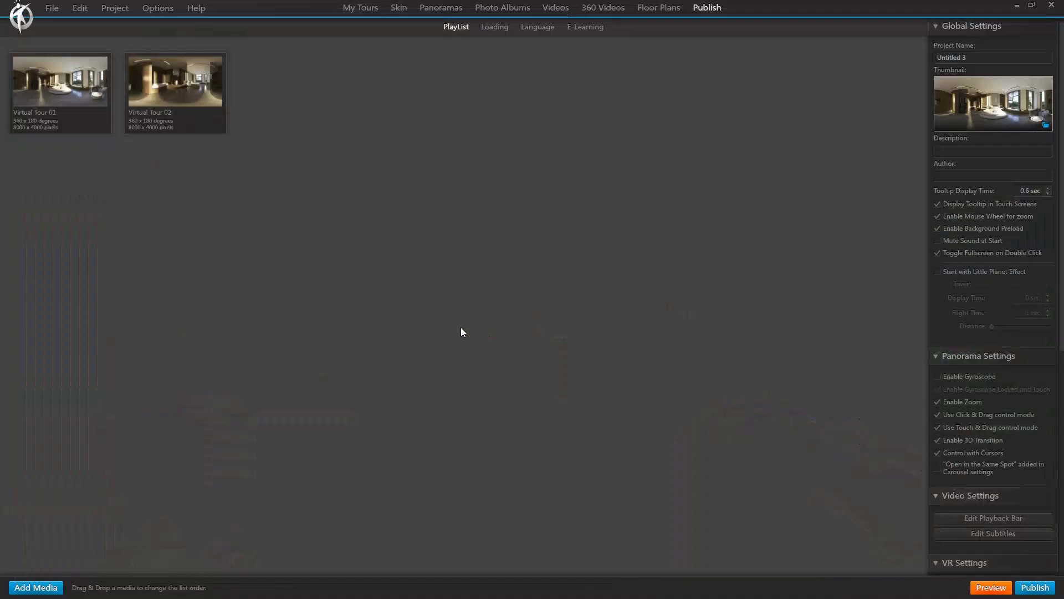
pyautogui.click(996, 591)
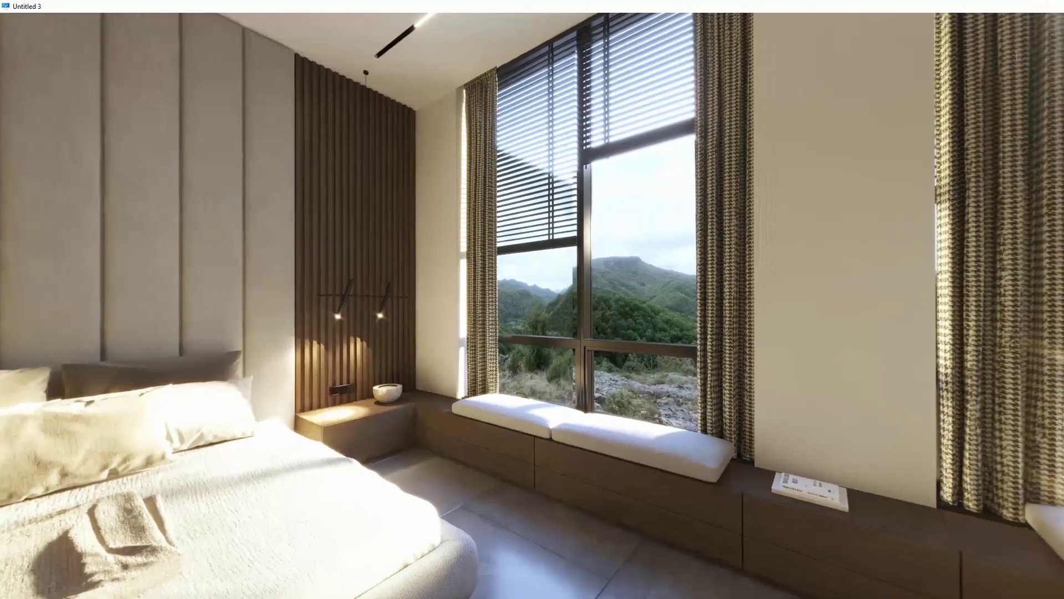
pyautogui.click(1055, 7)
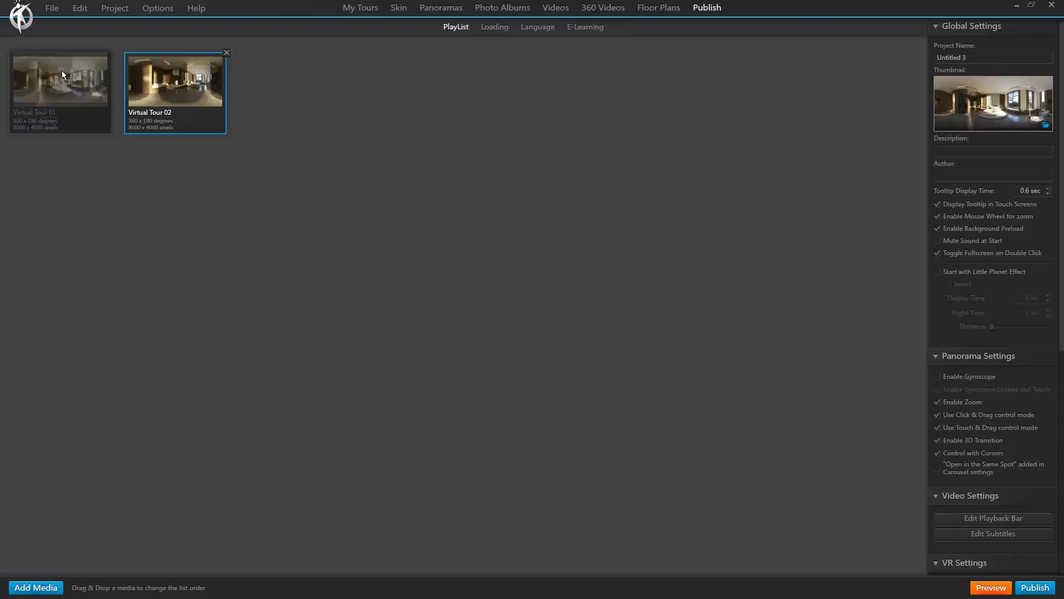
# Preview the tour with "Virtual Tour 02" temporarily first in the playlist, look around the bathroom, and return "Virtual Tour 01" to first place.
pyautogui.moveTo(62, 71); pyautogui.dragTo(47, 86)
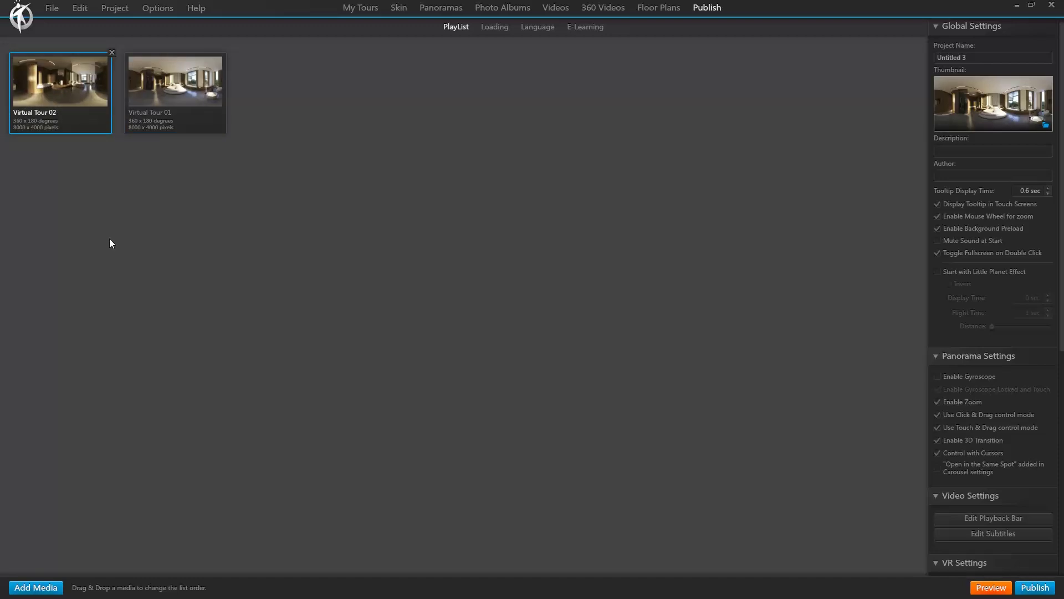
pyautogui.click(988, 587)
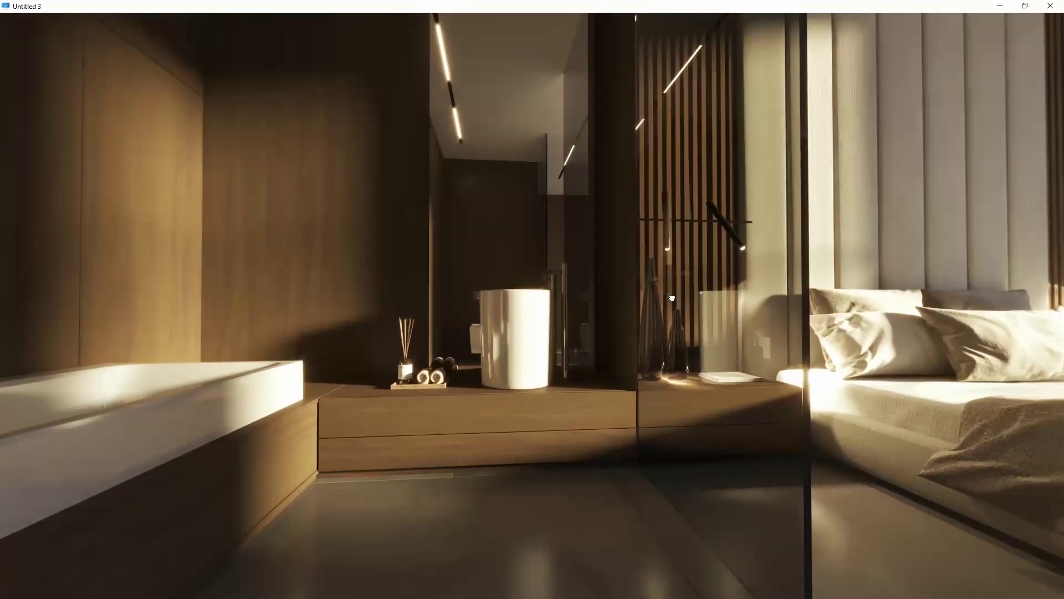
pyautogui.moveTo(681, 367); pyautogui.dragTo(341, 244)
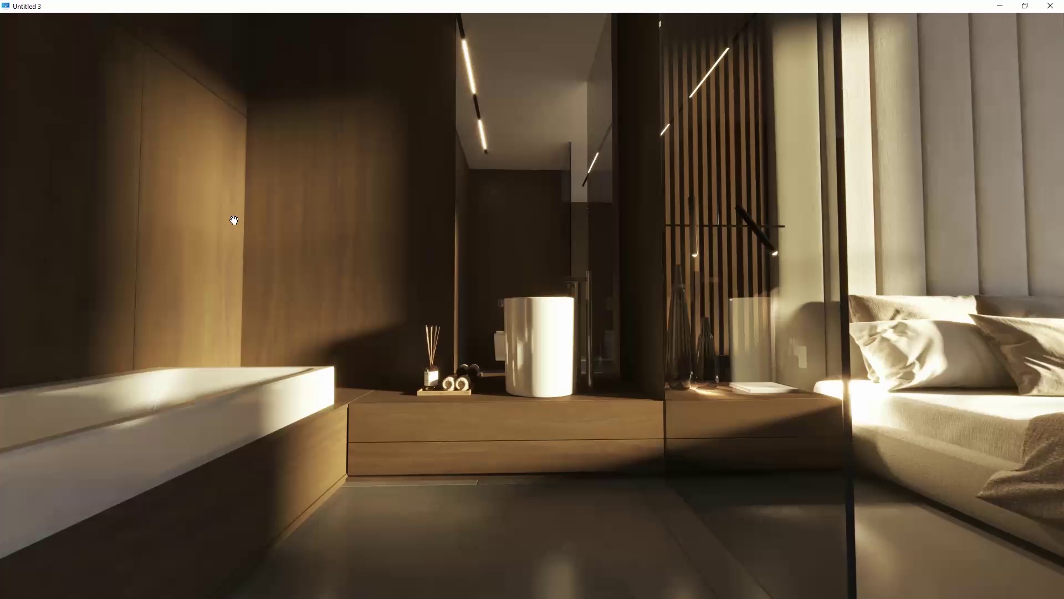
pyautogui.moveTo(234, 220); pyautogui.dragTo(525, 244)
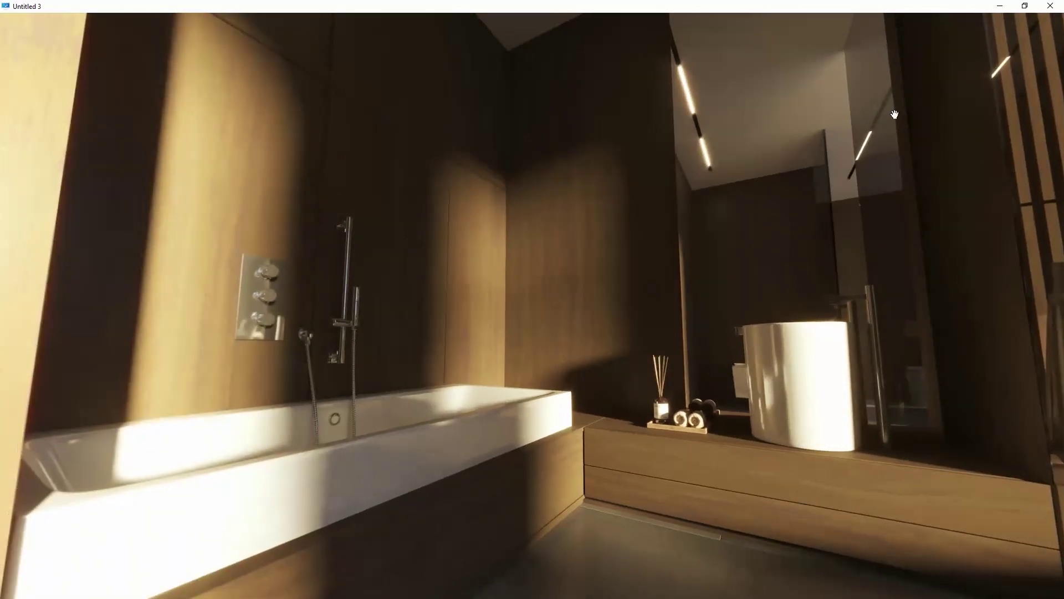
pyautogui.press('Escape')
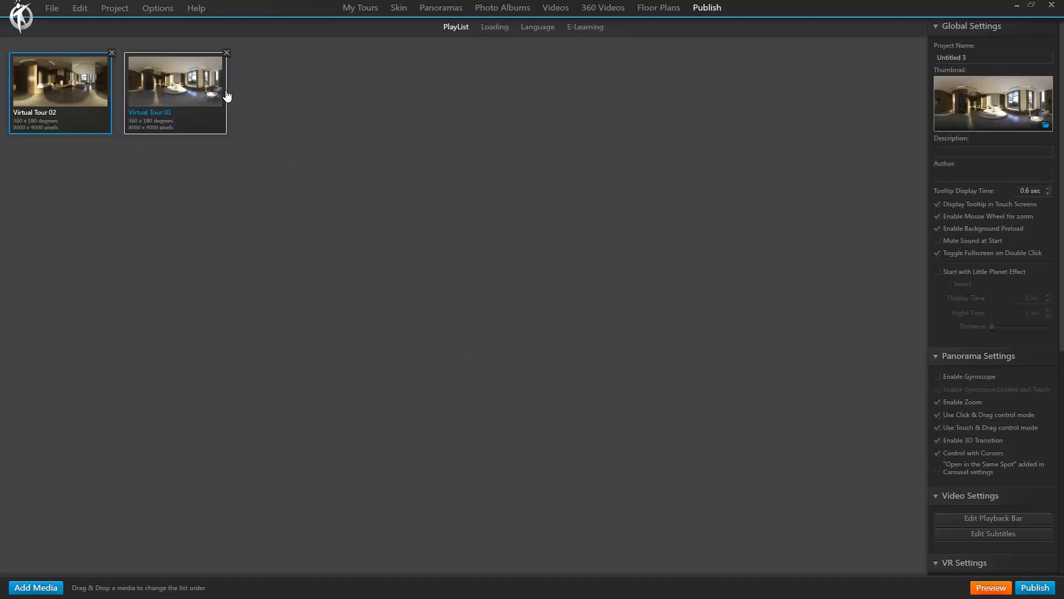
pyautogui.moveTo(205, 100); pyautogui.dragTo(59, 90)
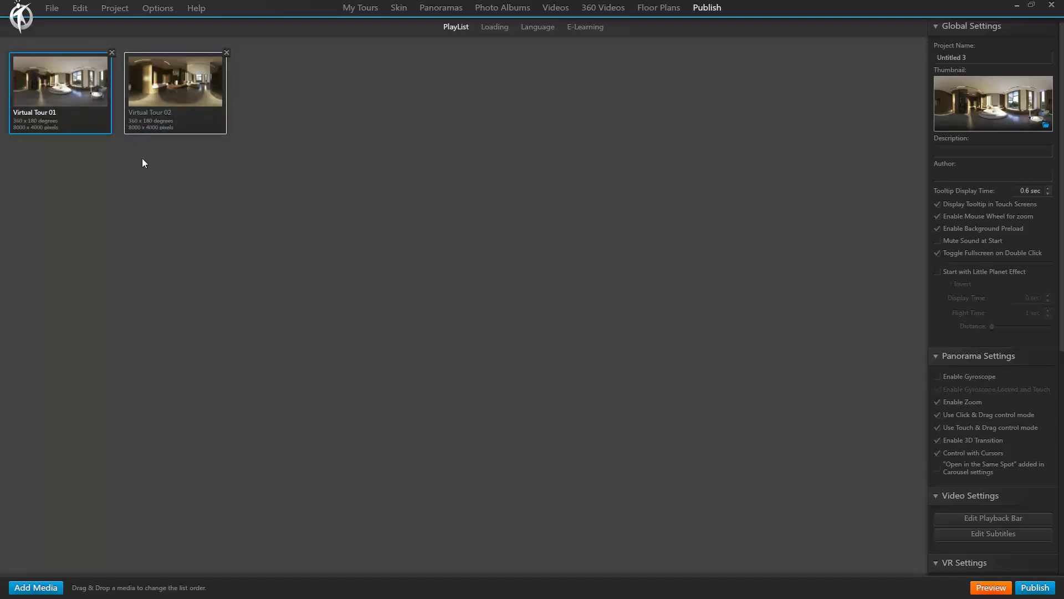
# Open the "Virtual Tour 01" panorama for hotspot editing.
pyautogui.click(442, 7)
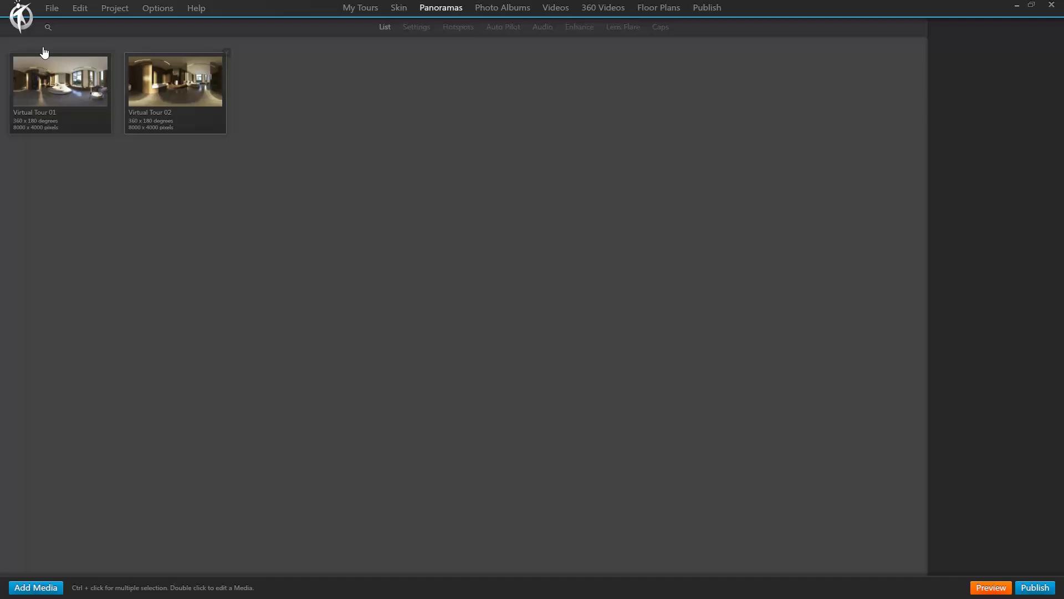
pyautogui.click(81, 104)
pyautogui.click(462, 28)
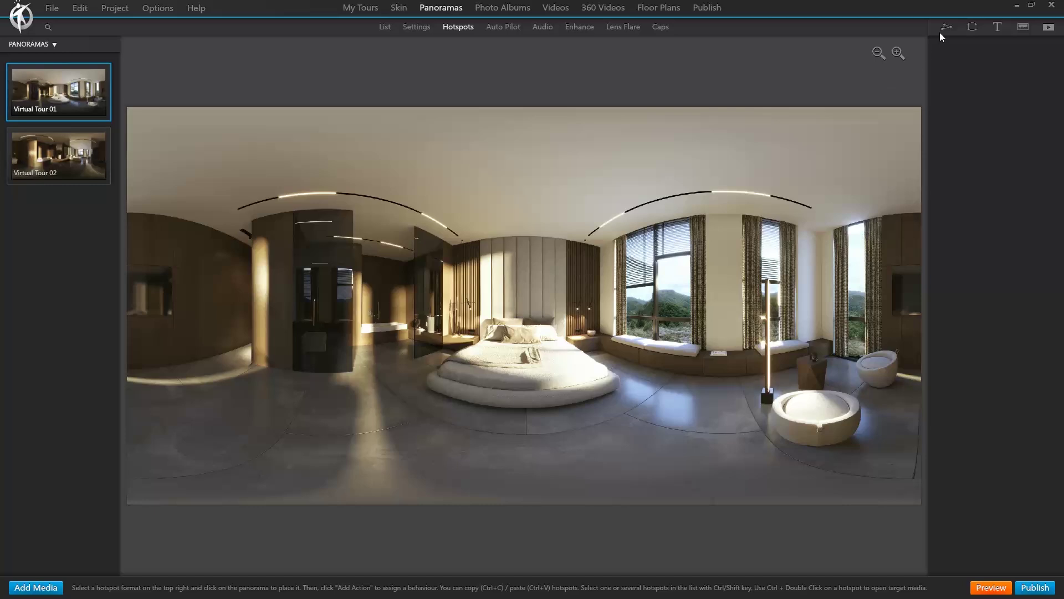
# Place an Arrow 02 hotspot from the library on the floor in front of the bathroom entrance in "Virtual Tour 01".
pyautogui.click(1023, 29)
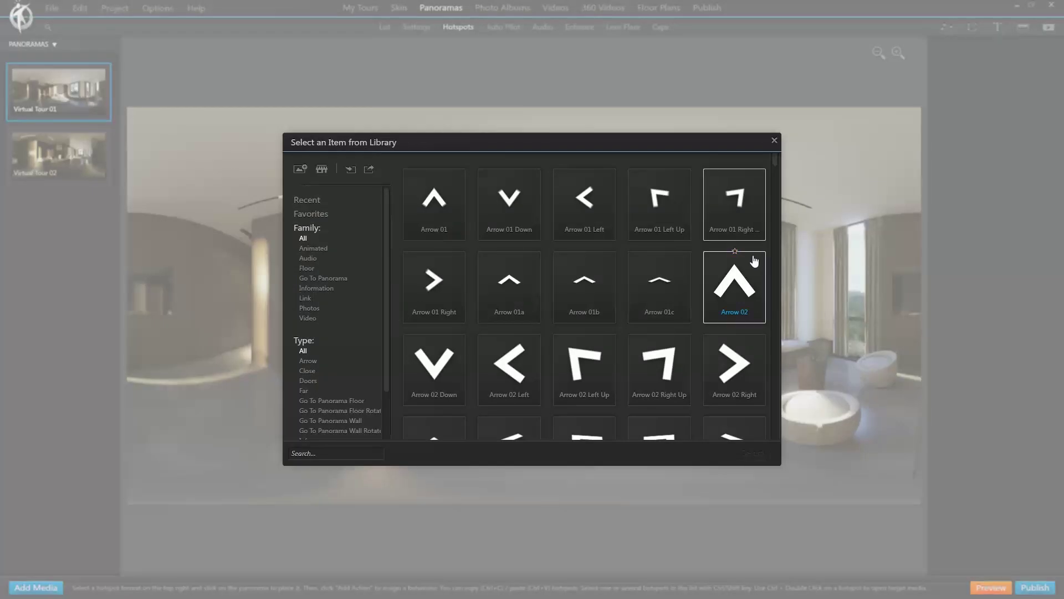
pyautogui.scroll(-5, 643, 292)
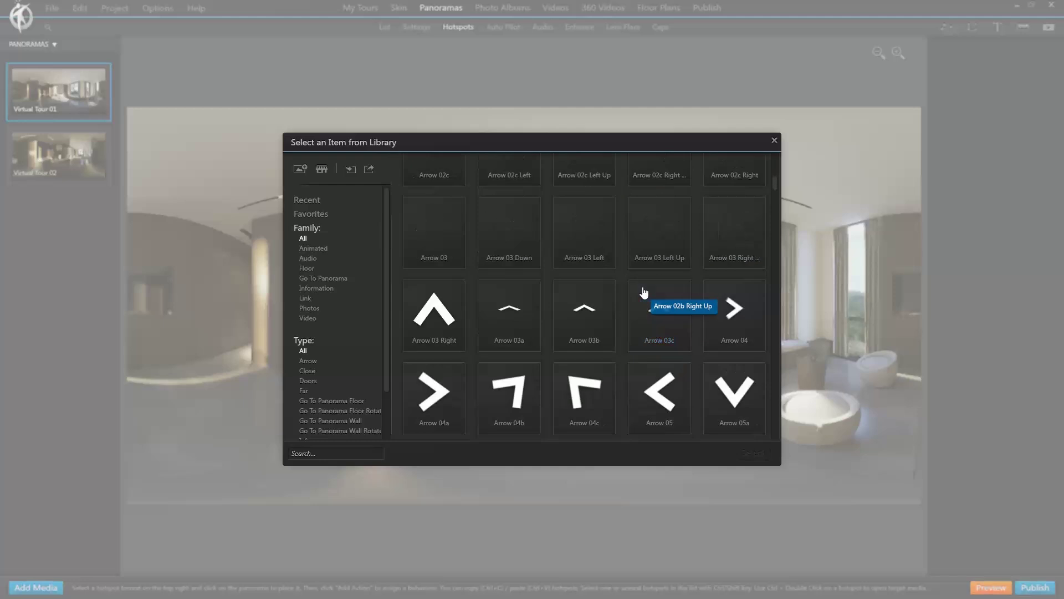
pyautogui.scroll(5, 731, 319)
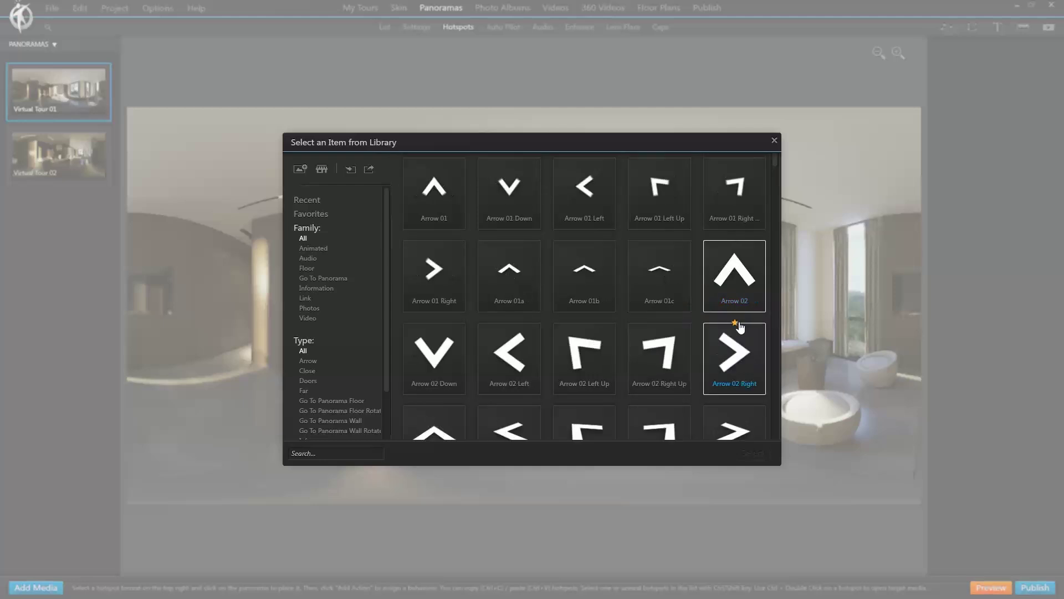
pyautogui.click(736, 285)
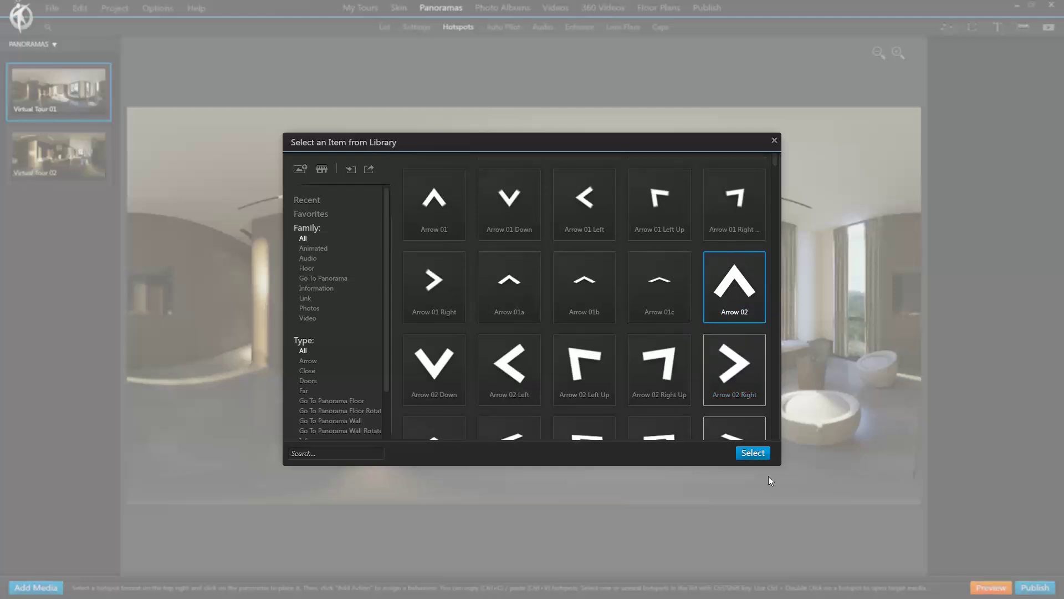
pyautogui.click(753, 453)
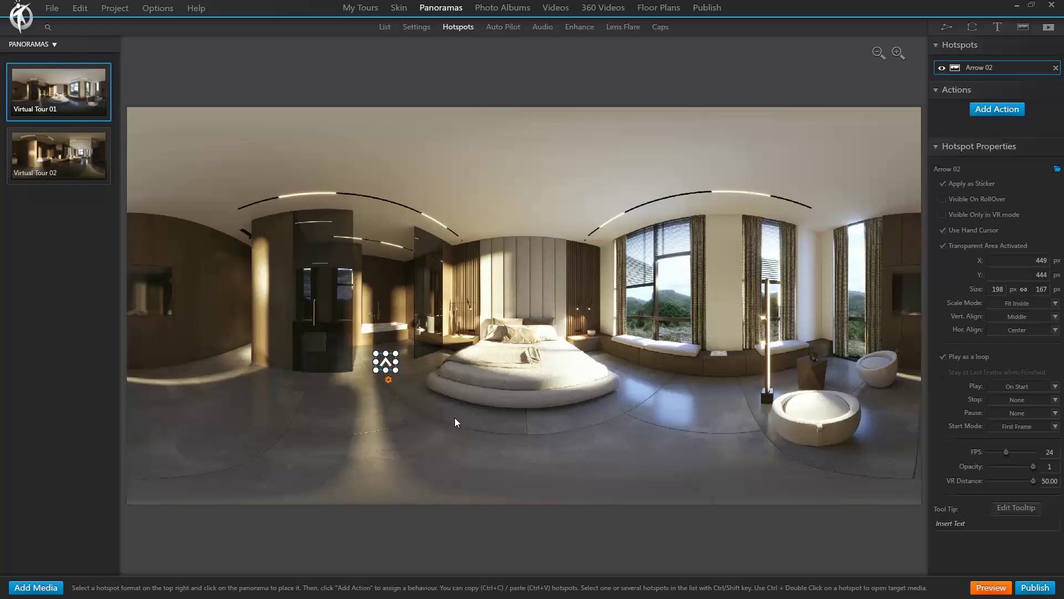
# Give the bedroom arrow hotspot an Open Panorama action that leads to "Virtual Tour 02".
pyautogui.click(987, 111)
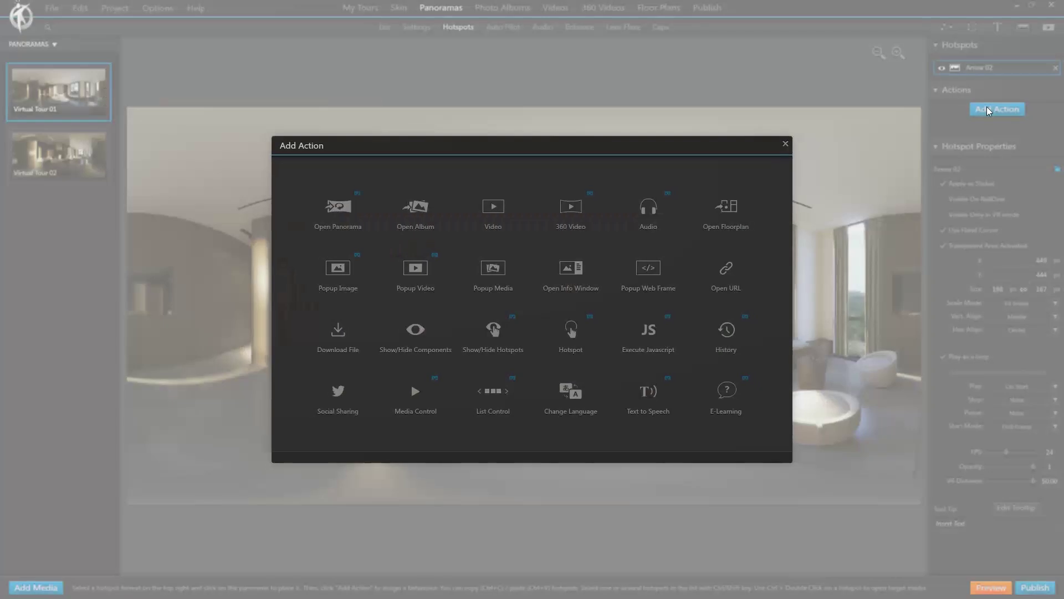
pyautogui.click(340, 214)
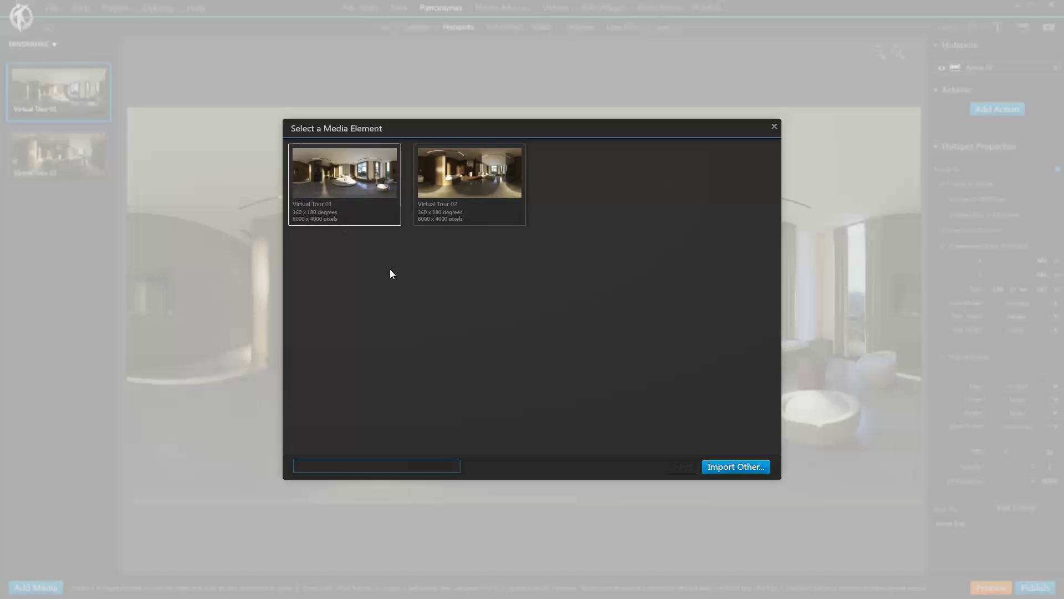
pyautogui.click(473, 187)
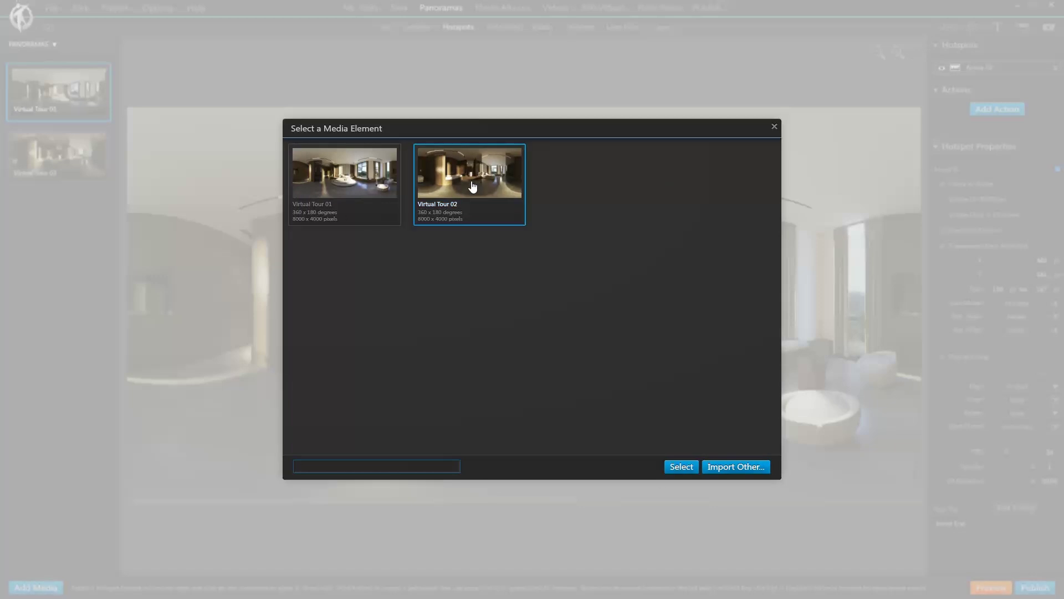
pyautogui.click(681, 467)
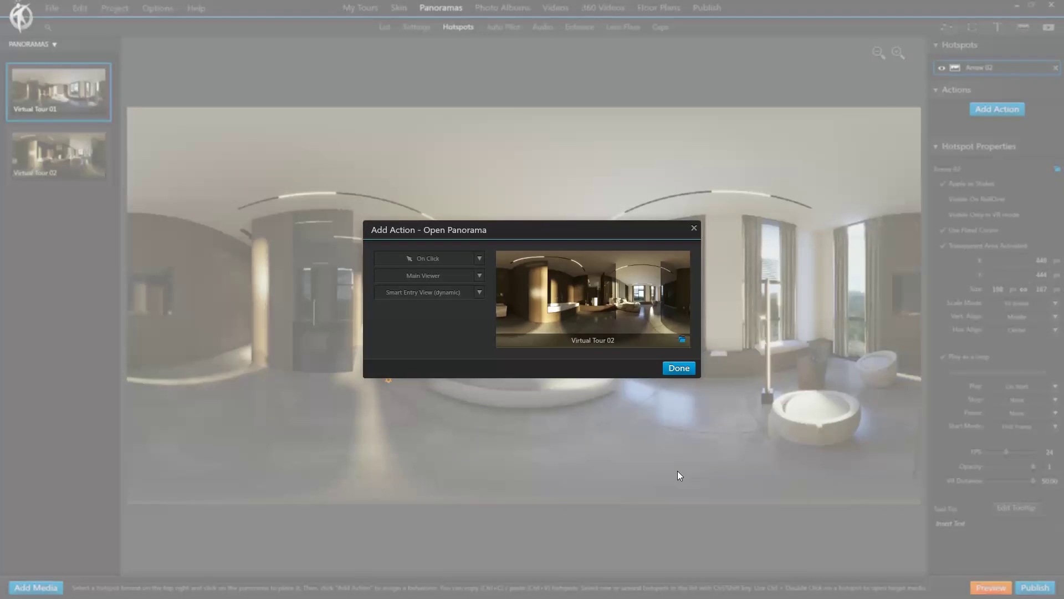
pyautogui.click(677, 369)
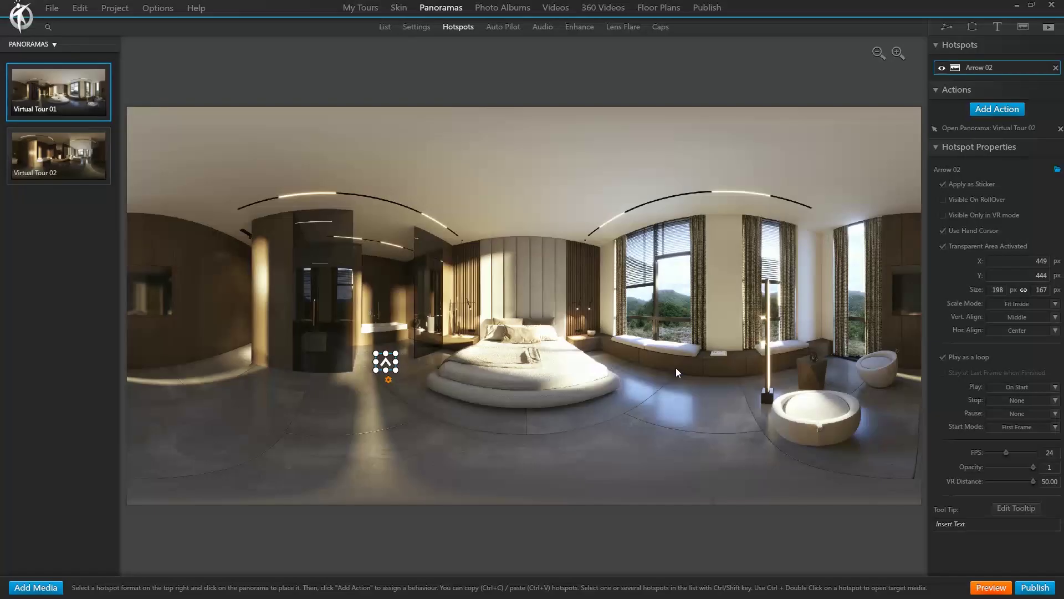
# In "Virtual Tour 02", place an Arrow 02 hotspot on the floor beside the bed, towards the bedroom windows.
pyautogui.click(61, 162)
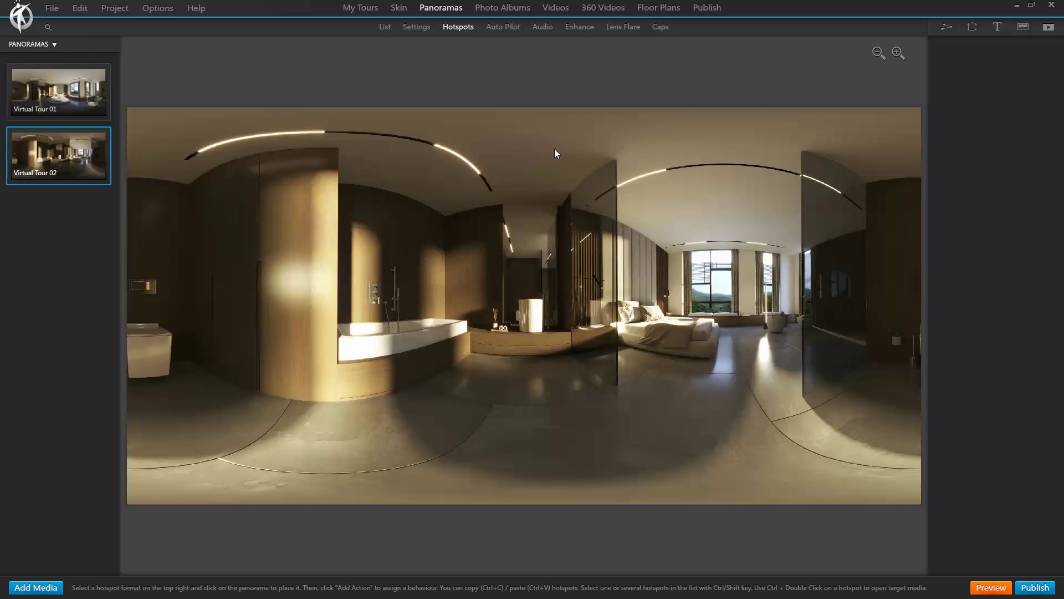
pyautogui.click(1021, 30)
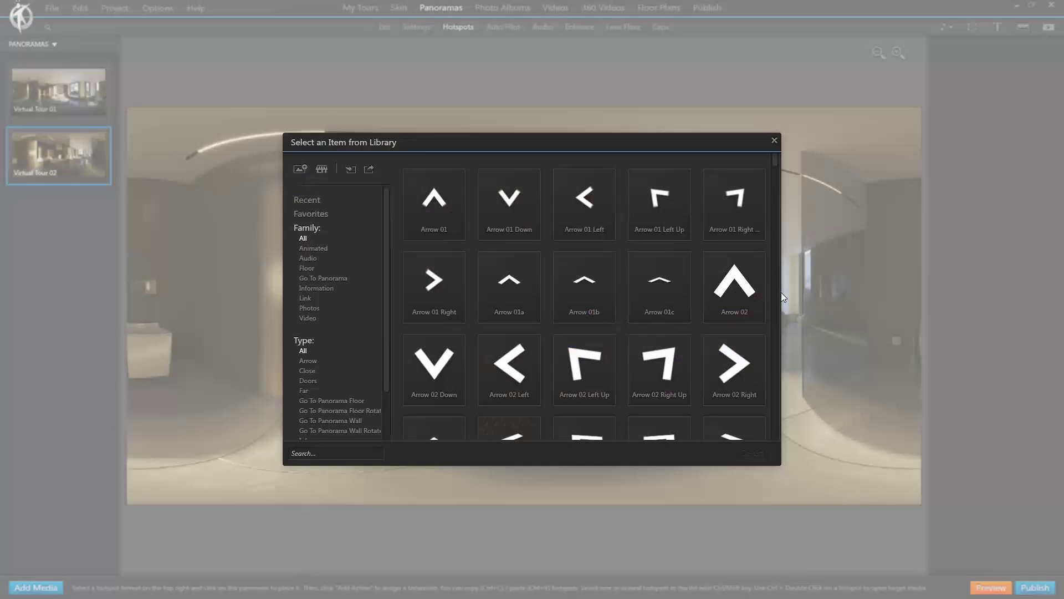
pyautogui.click(743, 290)
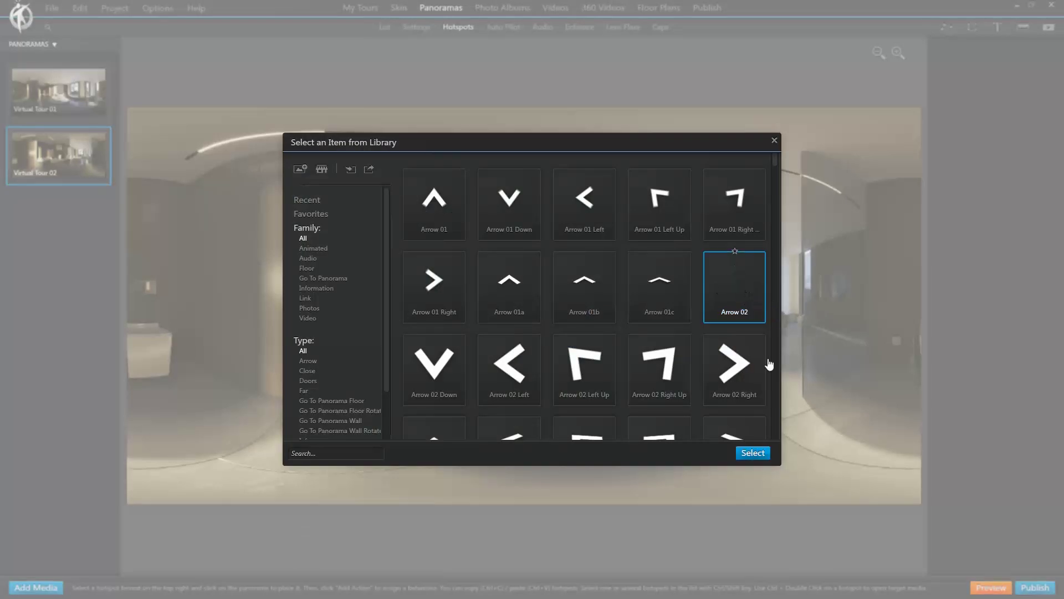
pyautogui.click(752, 452)
pyautogui.click(729, 369)
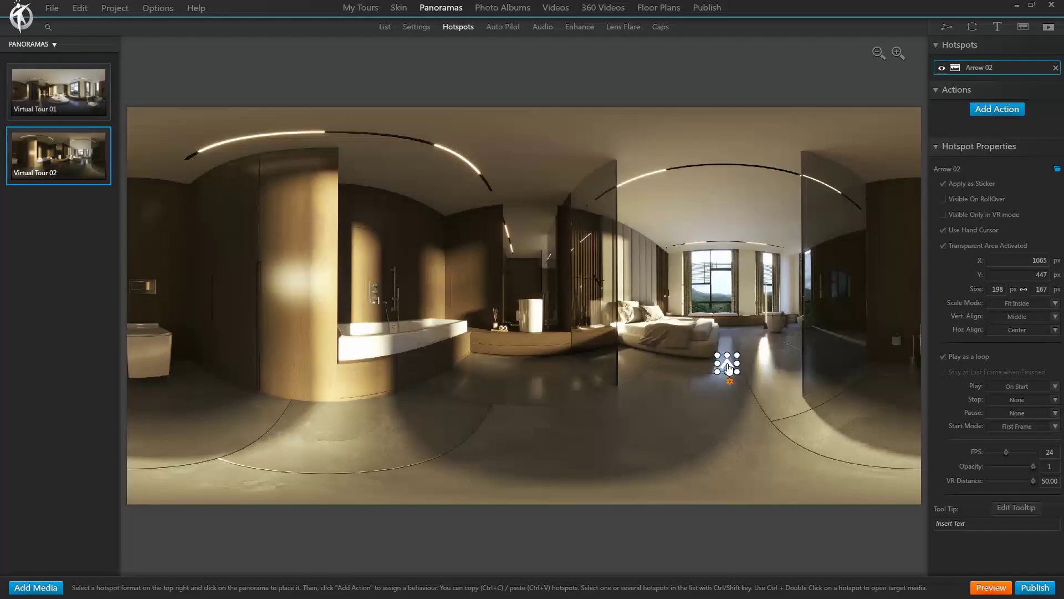
# Give the bathroom panorama's arrow hotspot an Open Panorama action that leads to "Virtual Tour 01".
pyautogui.click(1002, 112)
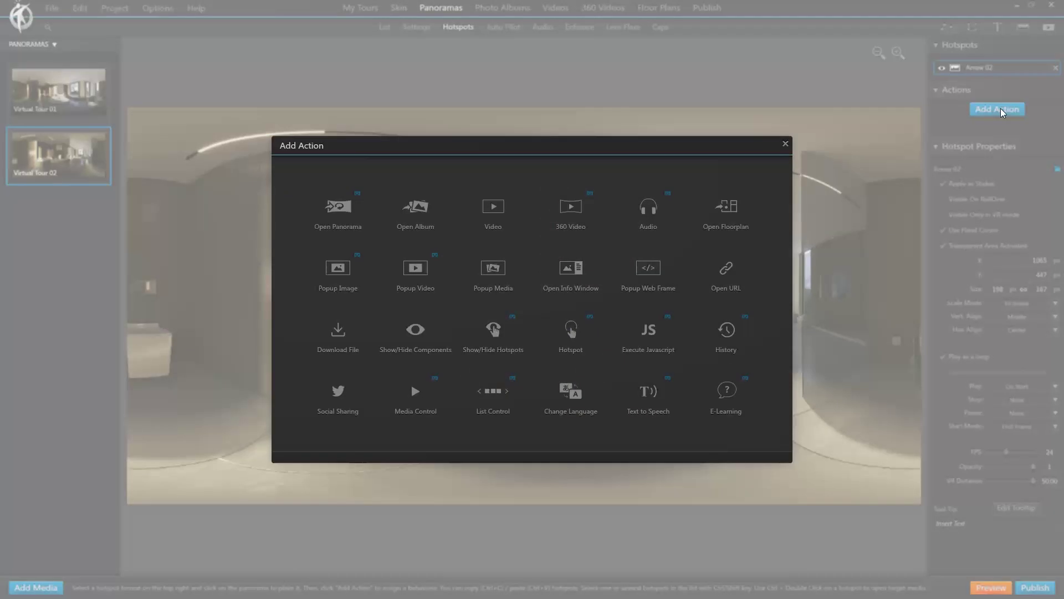
pyautogui.click(338, 209)
pyautogui.click(347, 214)
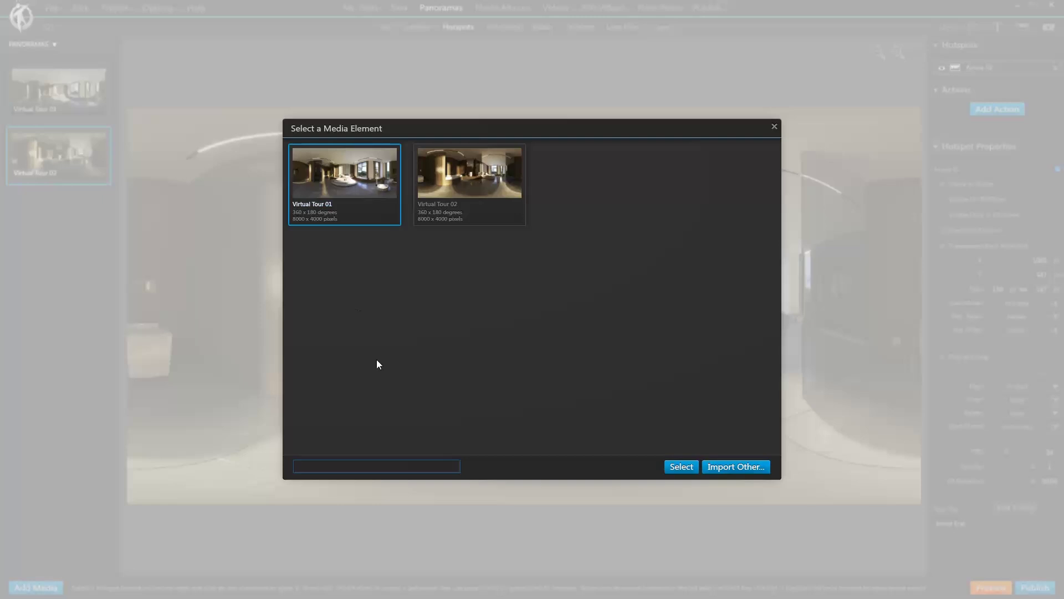
pyautogui.click(681, 467)
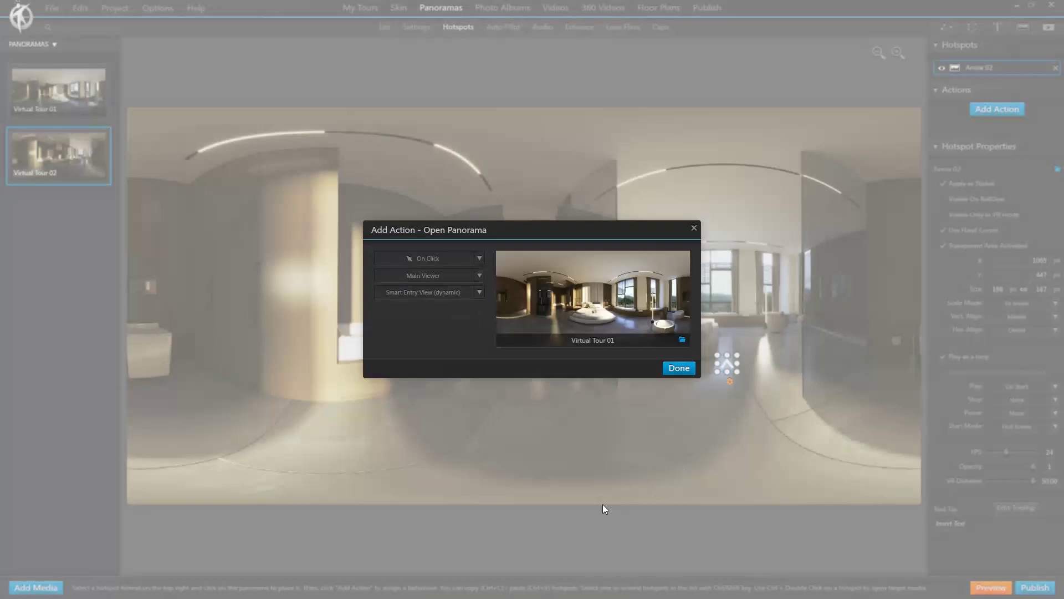
pyautogui.click(679, 368)
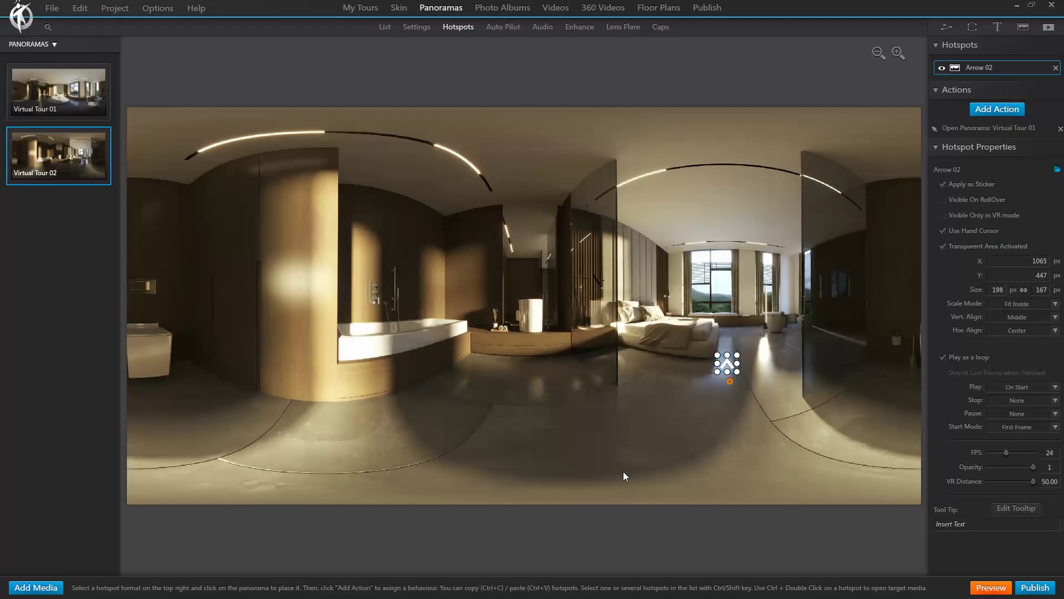
# Preview the tour, follow the arrows to the bathroom and back, look around the bedroom, and close the preview.
pyautogui.click(992, 588)
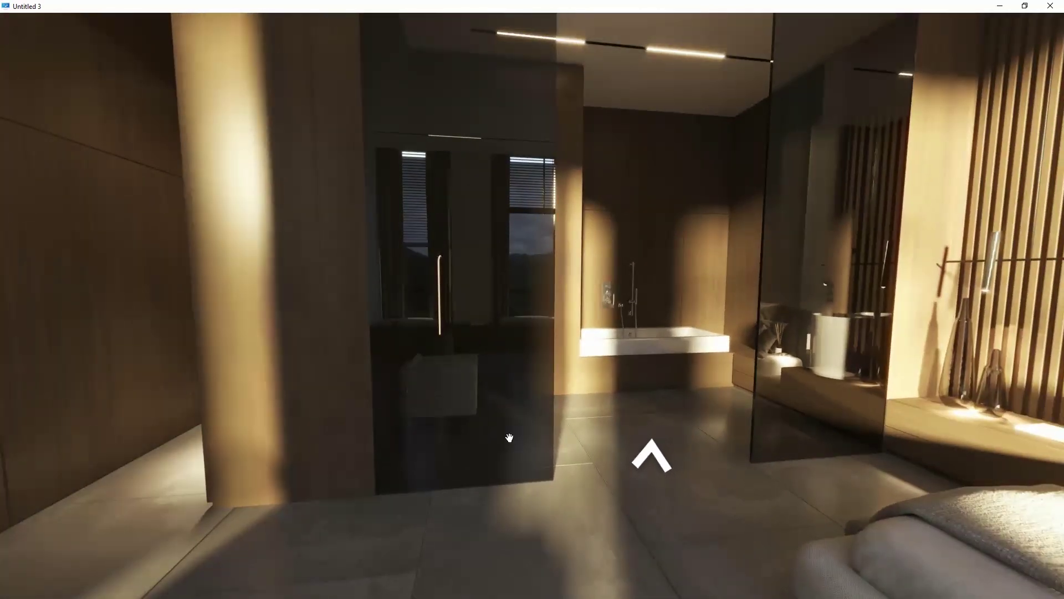
pyautogui.click(655, 458)
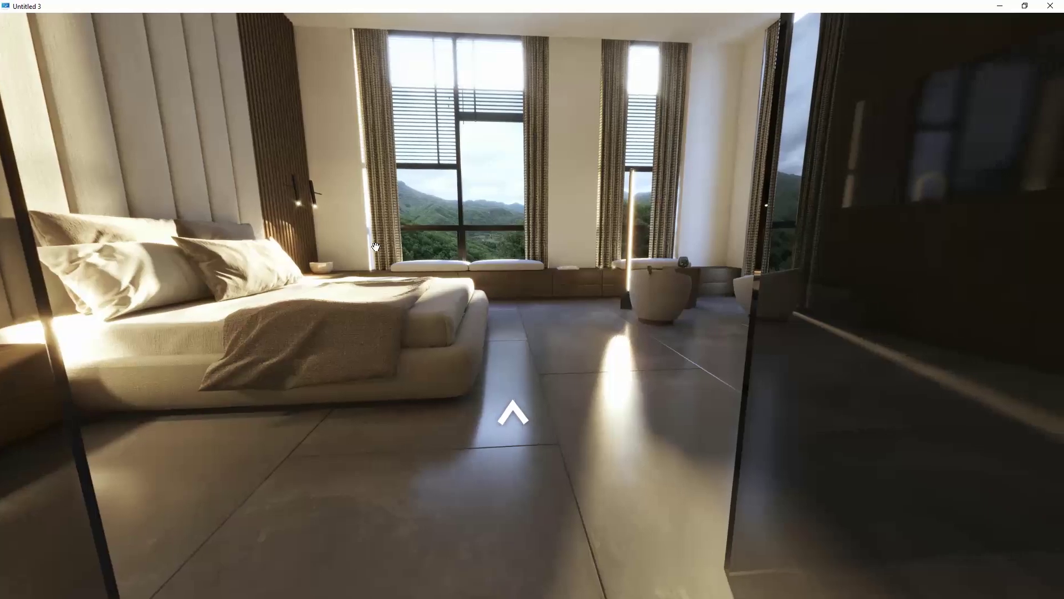
pyautogui.click(510, 409)
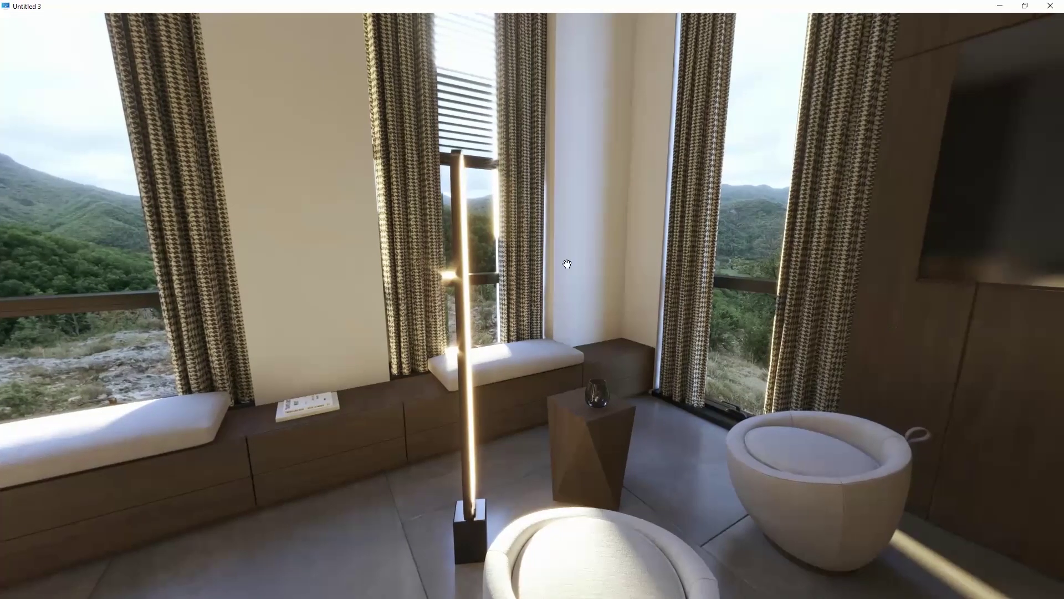
pyautogui.moveTo(537, 252); pyautogui.dragTo(583, 266)
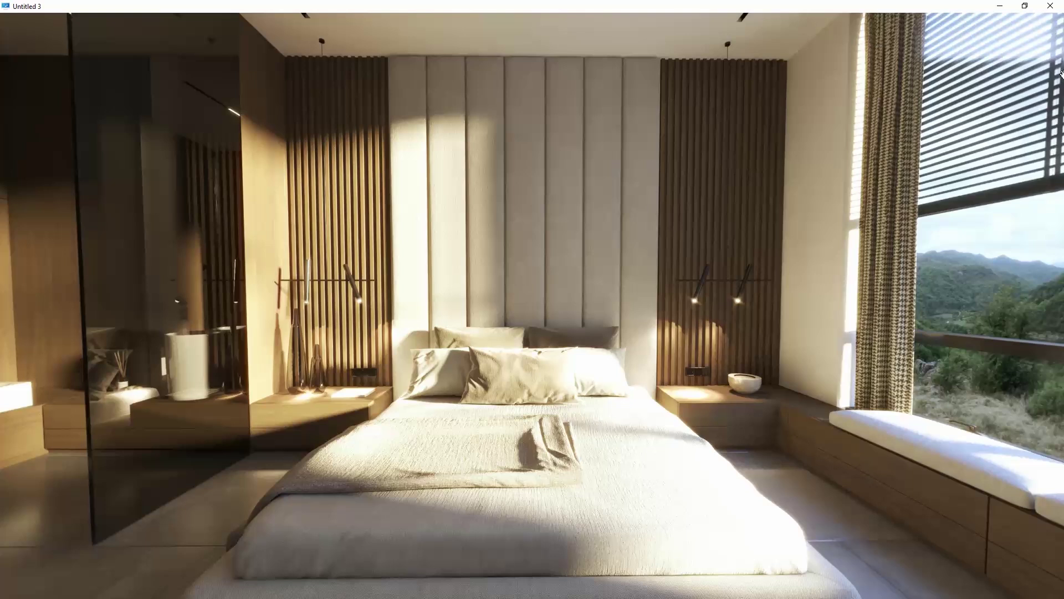
pyautogui.press('Escape')
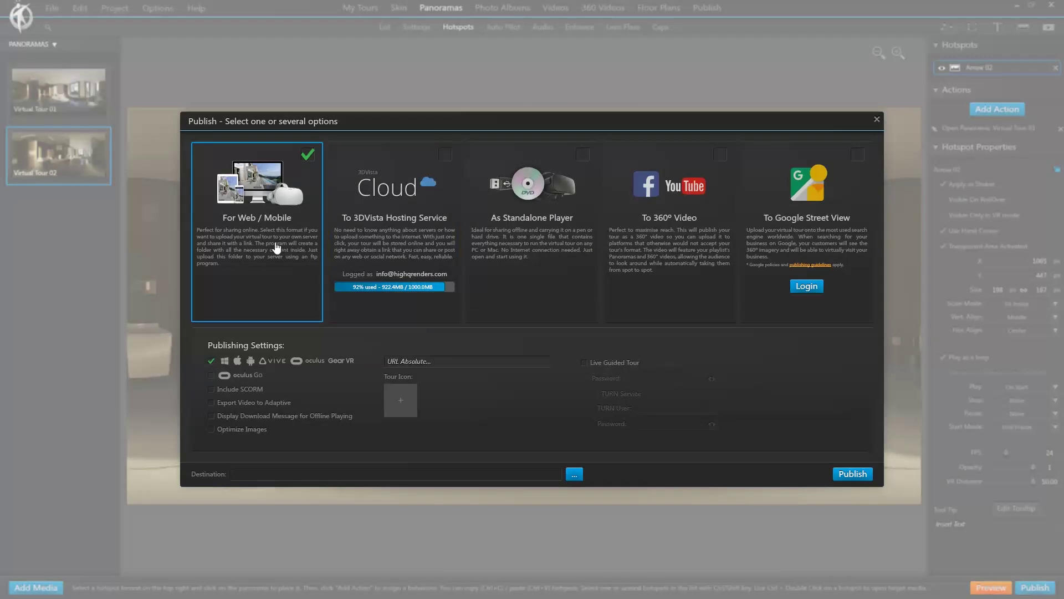
# Publish the tour for Web / Mobile with the desktop as the destination.
pyautogui.click(852, 474)
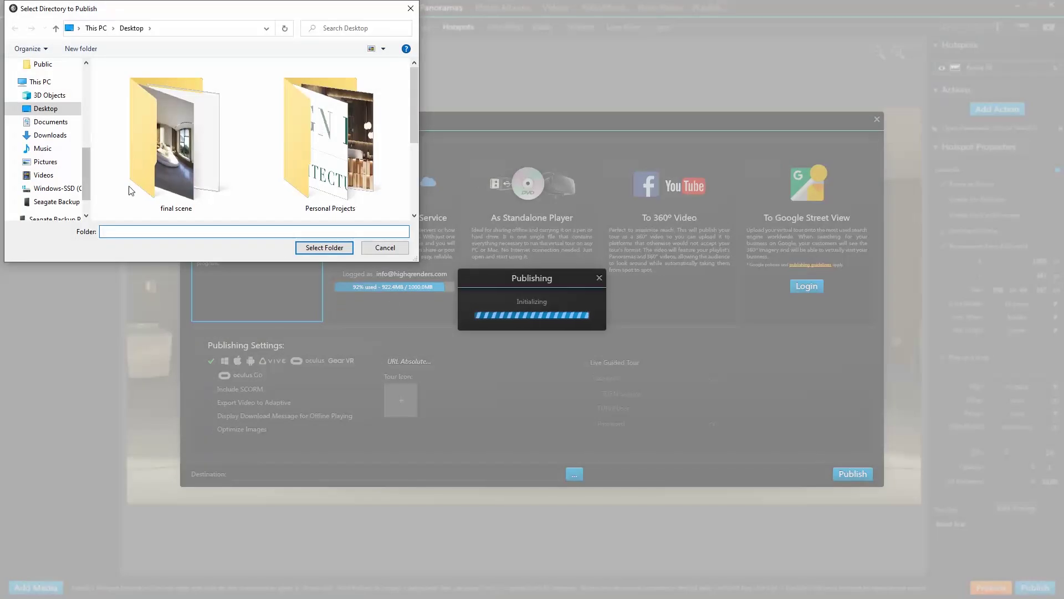
pyautogui.click(313, 248)
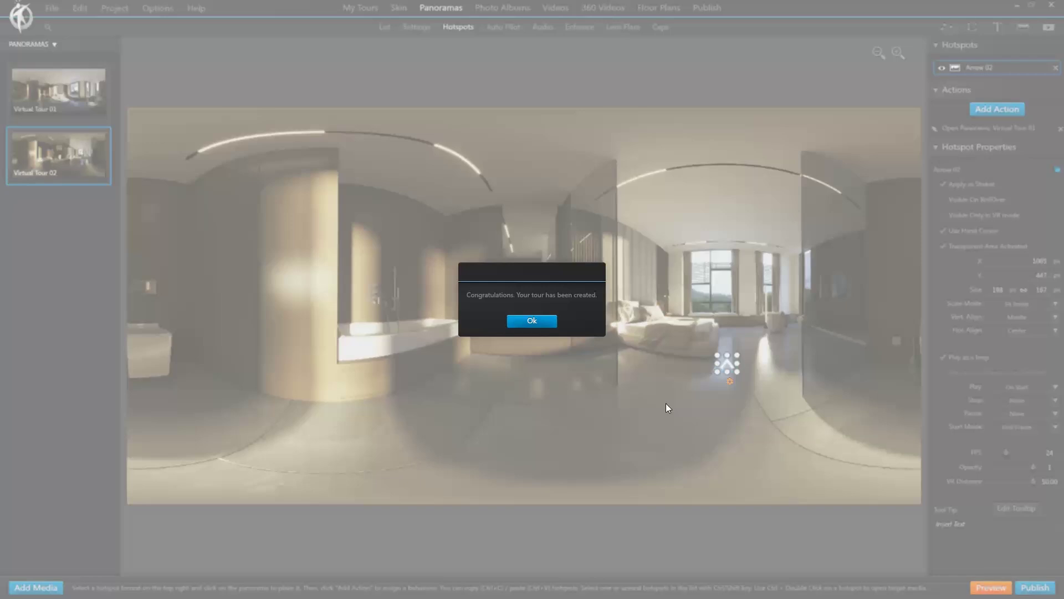
pyautogui.click(551, 322)
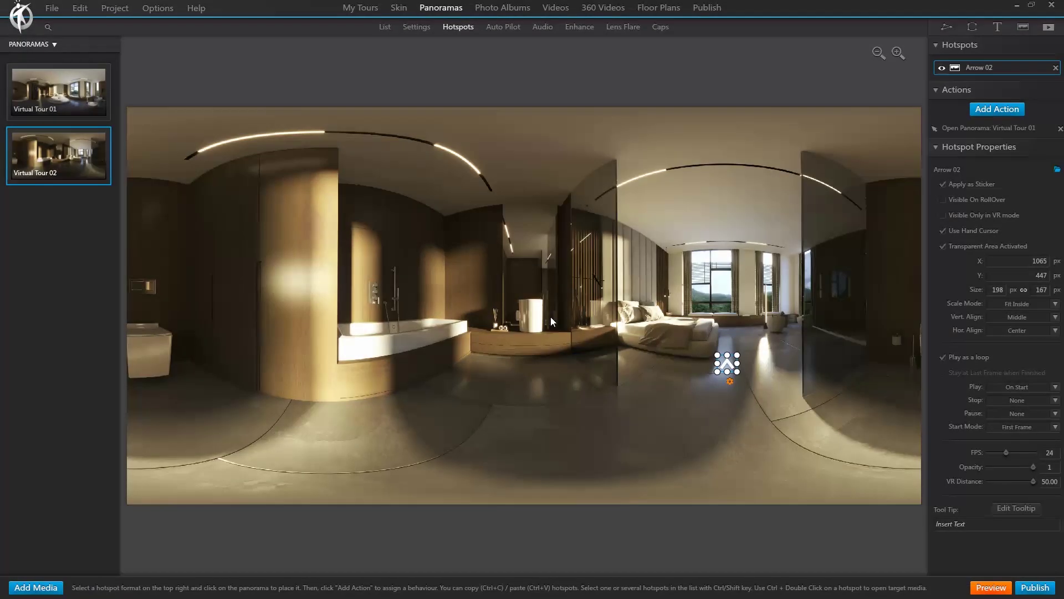
# Upload the "Untitled 3" tour to the 3DVista Cloud hosting and copy its share link.
pyautogui.click(359, 10)
pyautogui.moveTo(141, 137)
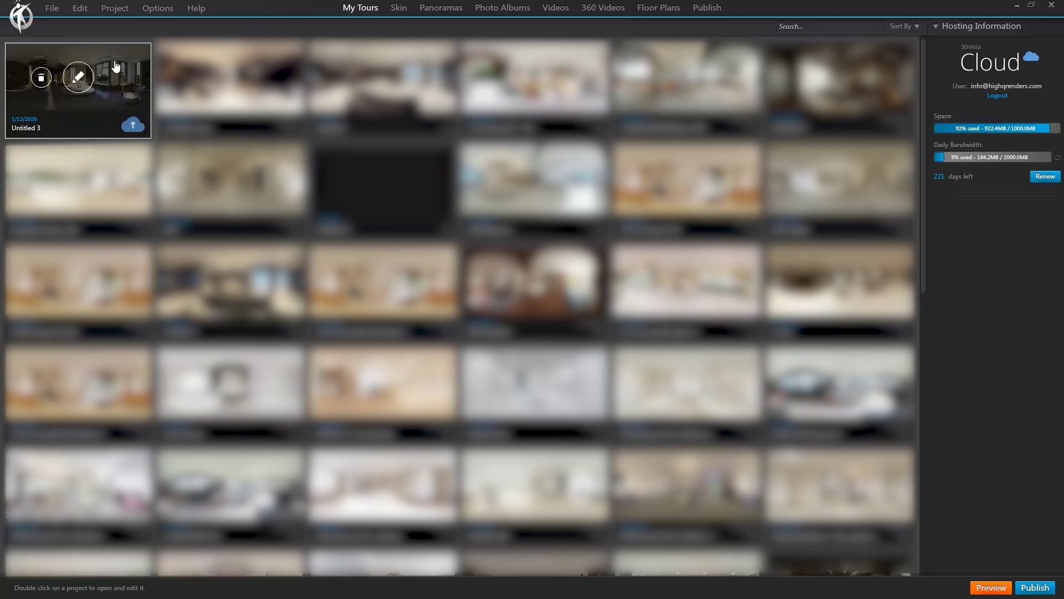
pyautogui.click(133, 127)
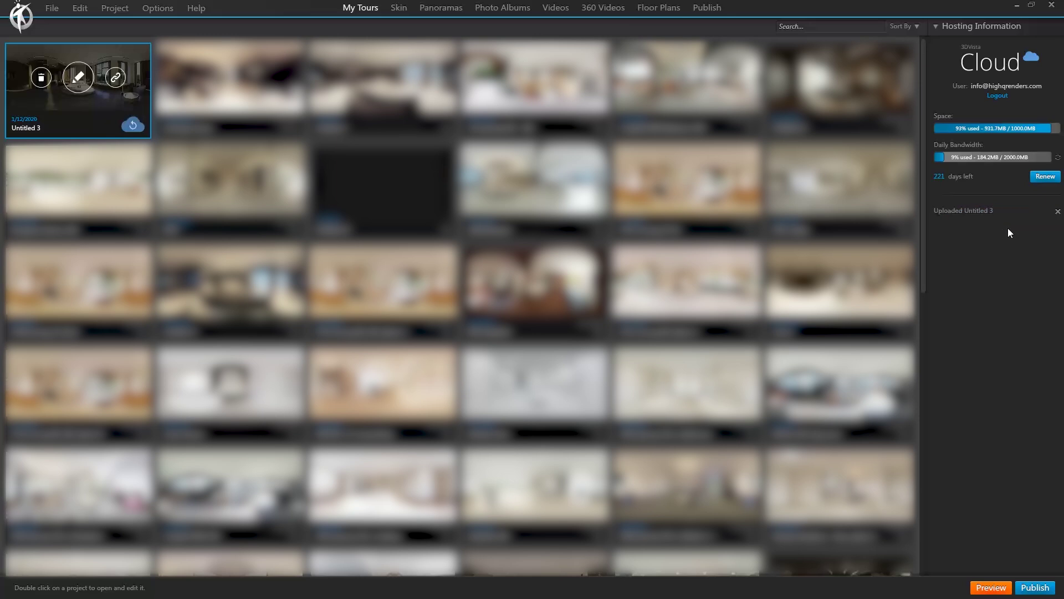
pyautogui.click(116, 78)
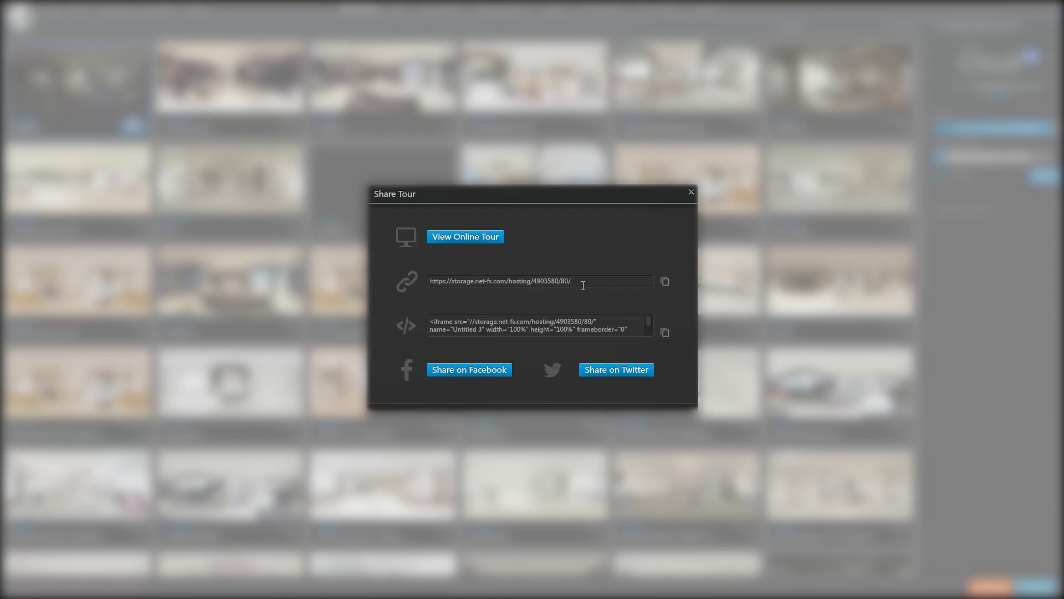
pyautogui.moveTo(583, 286); pyautogui.dragTo(507, 273)
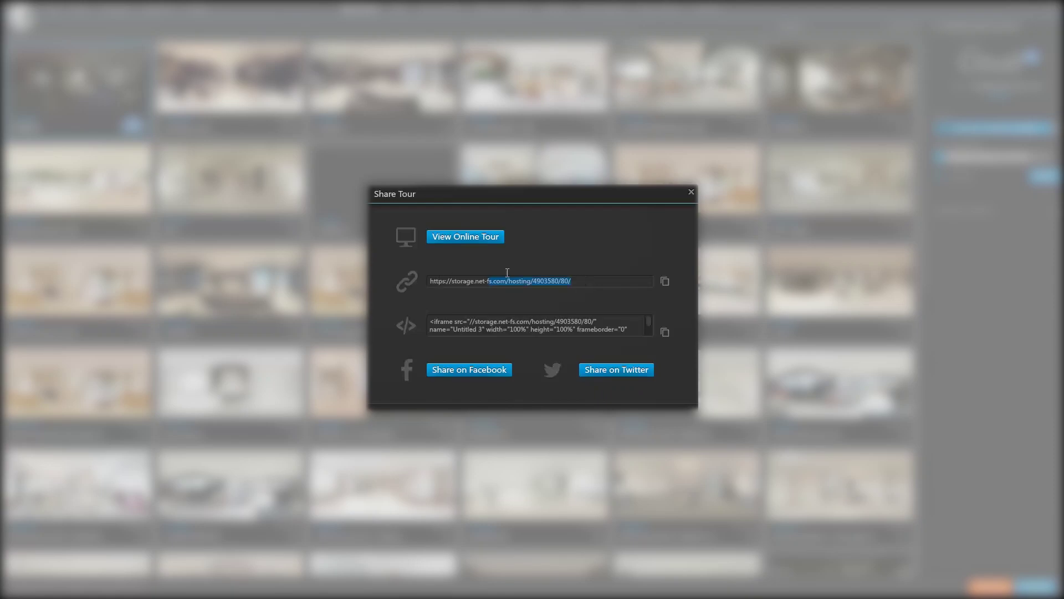
pyautogui.click(665, 283)
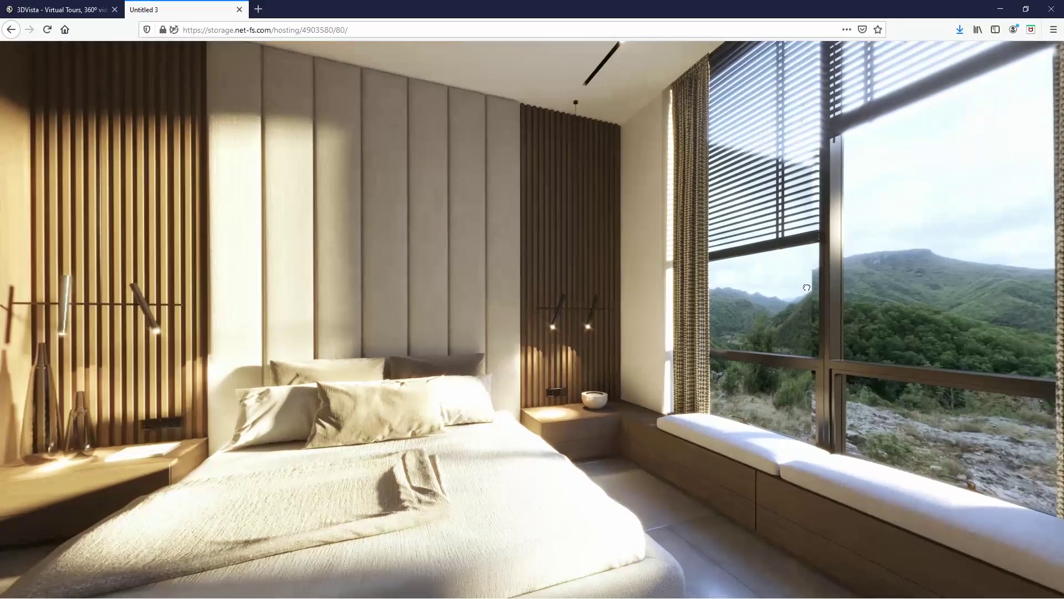
# In the browser, look around the online tour's bedroom from the bed past the windows and TV wall to the bathroom arrow.
pyautogui.moveTo(863, 290); pyautogui.dragTo(581, 239)
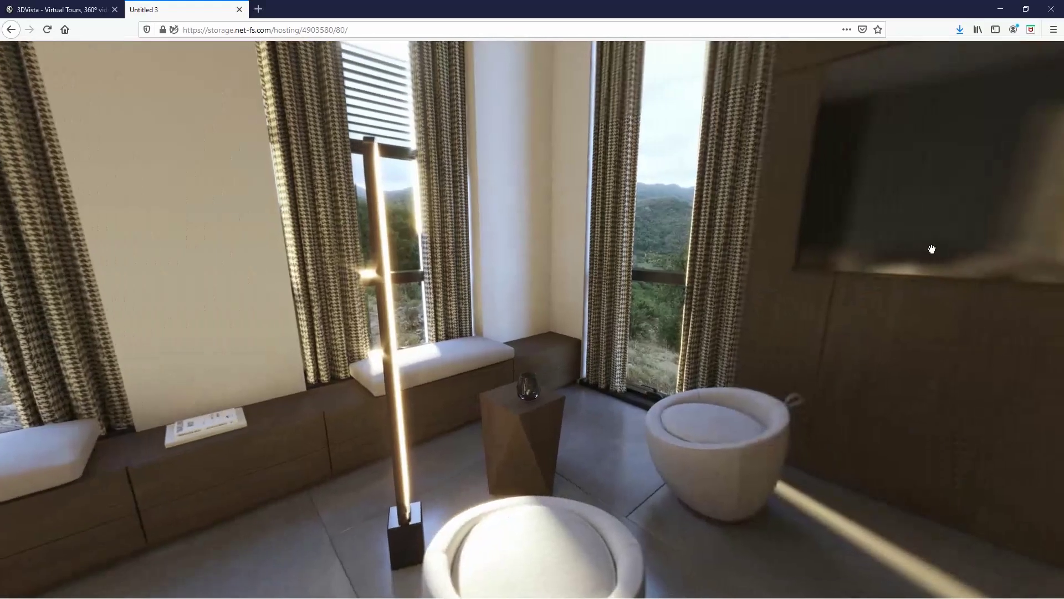
pyautogui.moveTo(931, 249); pyautogui.dragTo(708, 240)
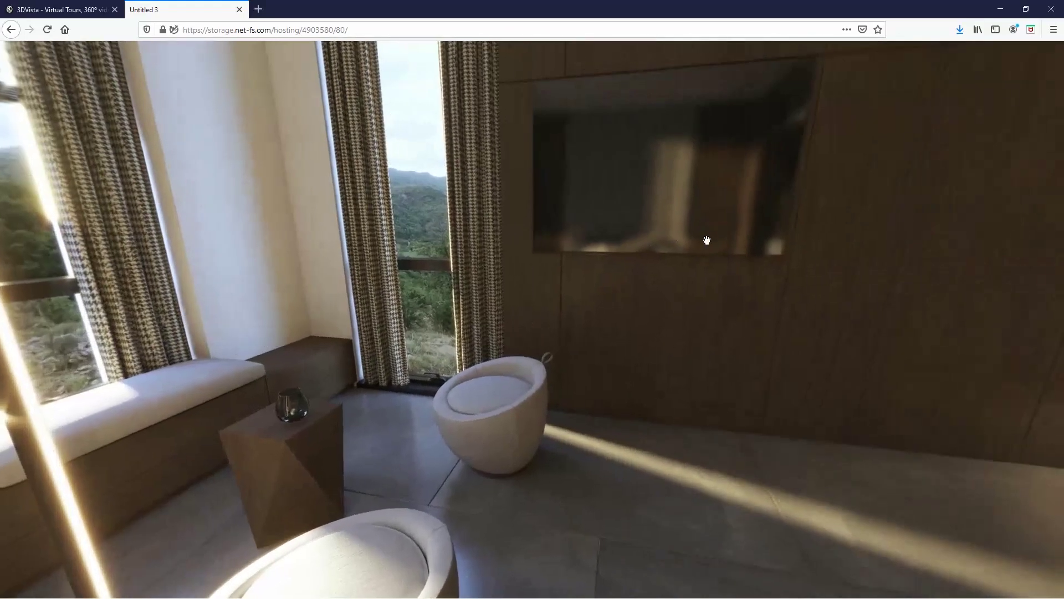
pyautogui.moveTo(879, 205); pyautogui.dragTo(684, 267)
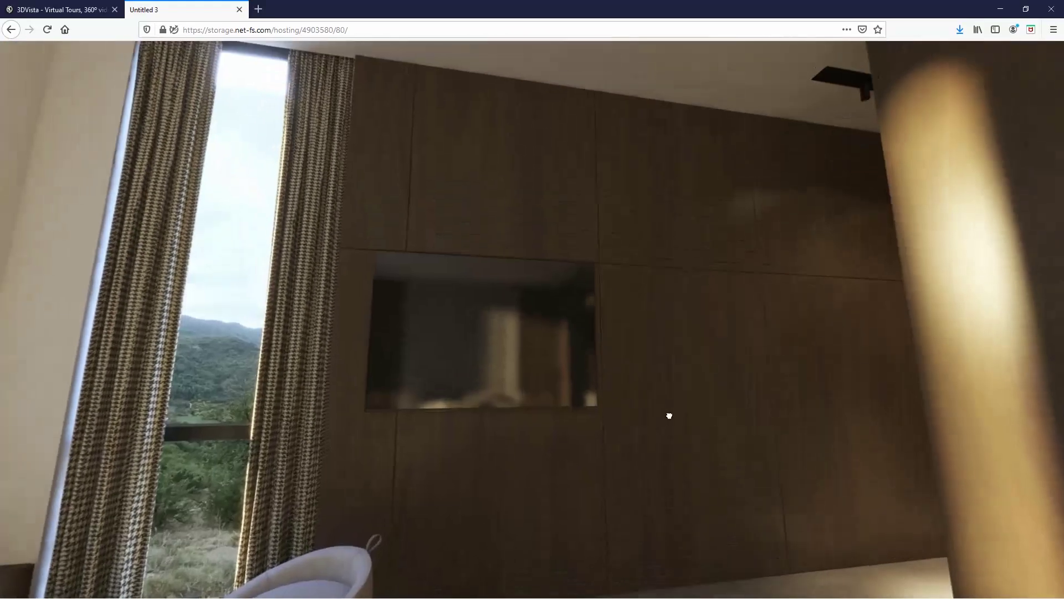
pyautogui.moveTo(983, 335); pyautogui.dragTo(318, 317)
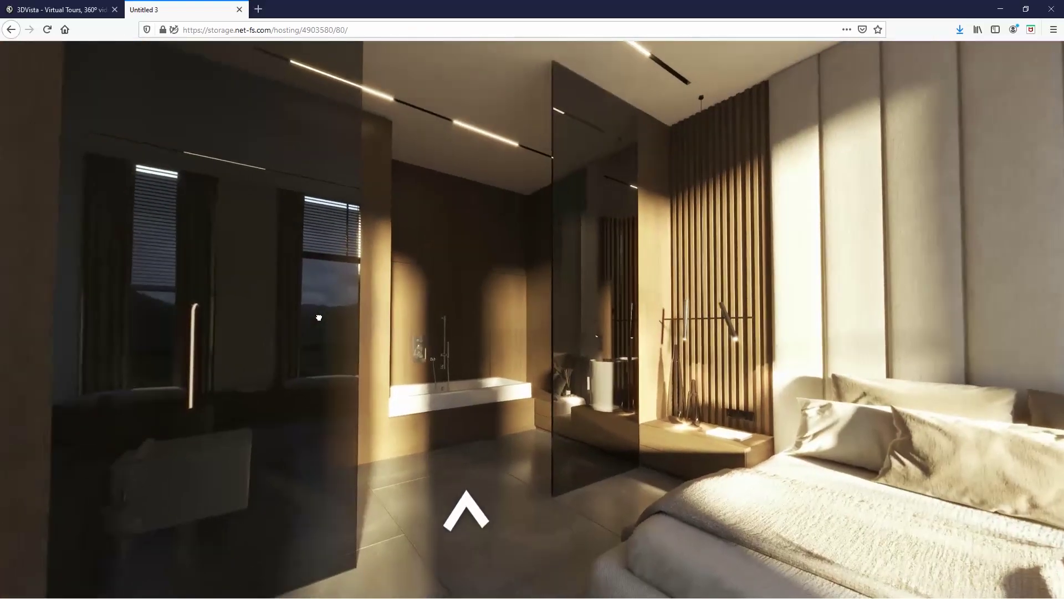
# Follow the arrow into the bathroom and look around from the bathtub and washbasin past the toilet to the bedroom arrow.
pyautogui.click(467, 510)
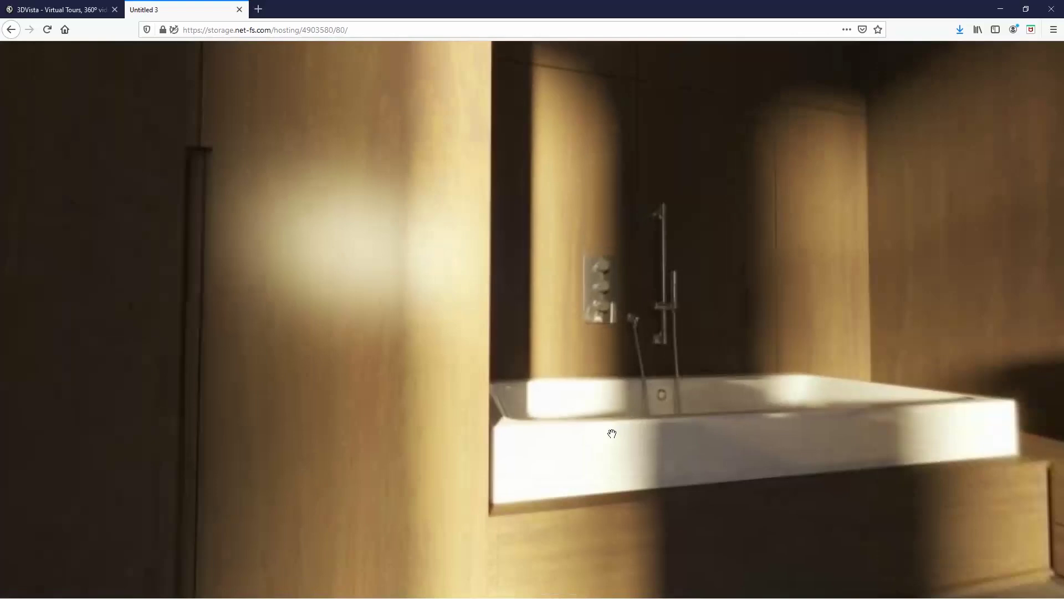
pyautogui.moveTo(826, 318); pyautogui.dragTo(349, 235)
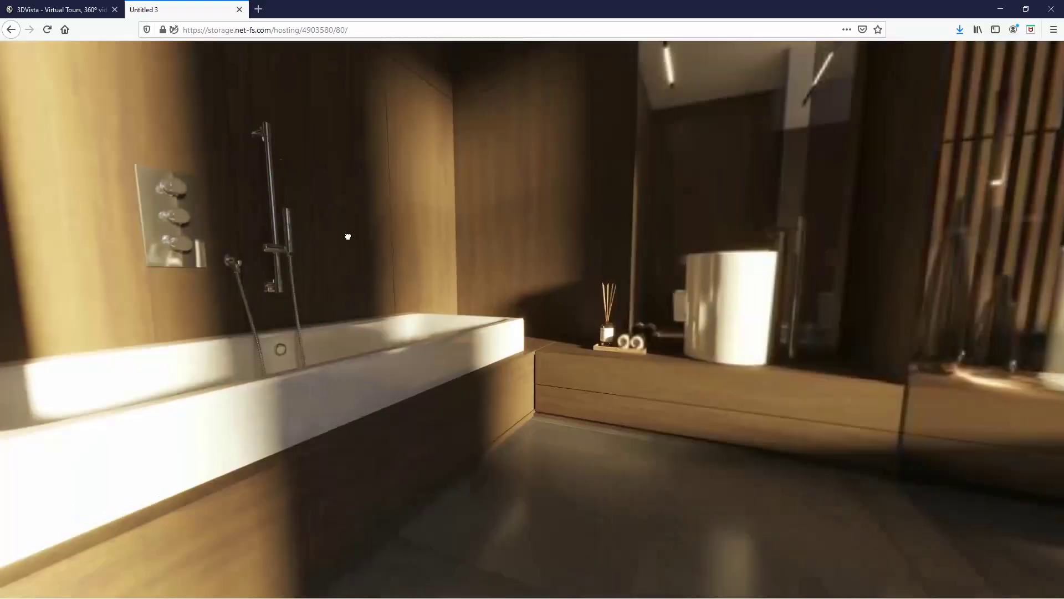
pyautogui.moveTo(598, 133); pyautogui.dragTo(621, 282)
pyautogui.moveTo(221, 199); pyautogui.dragTo(497, 211)
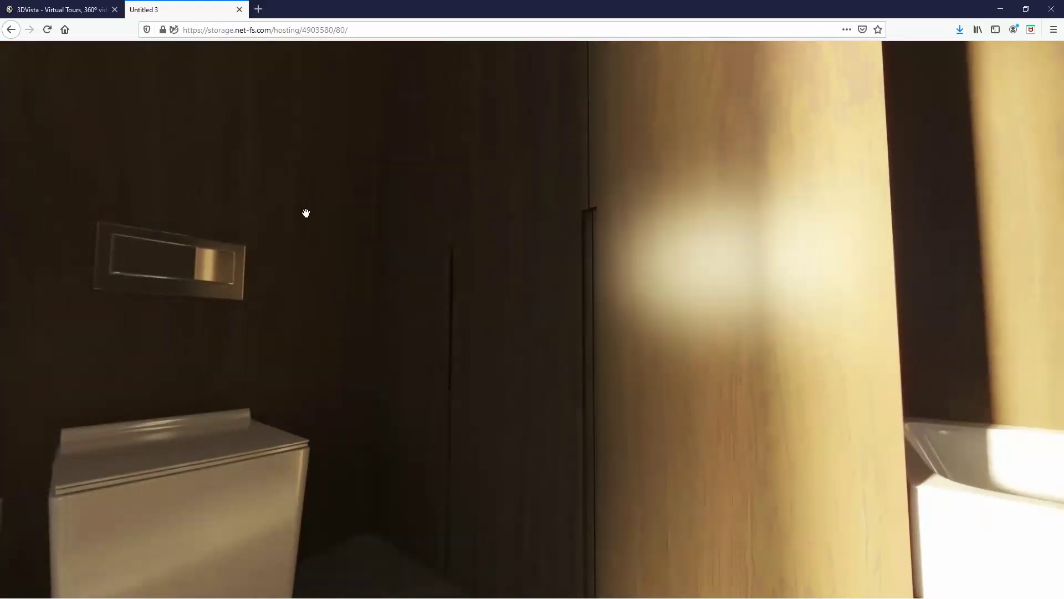
pyautogui.moveTo(306, 213); pyautogui.dragTo(551, 181)
pyautogui.moveTo(381, 225); pyautogui.dragTo(484, 219)
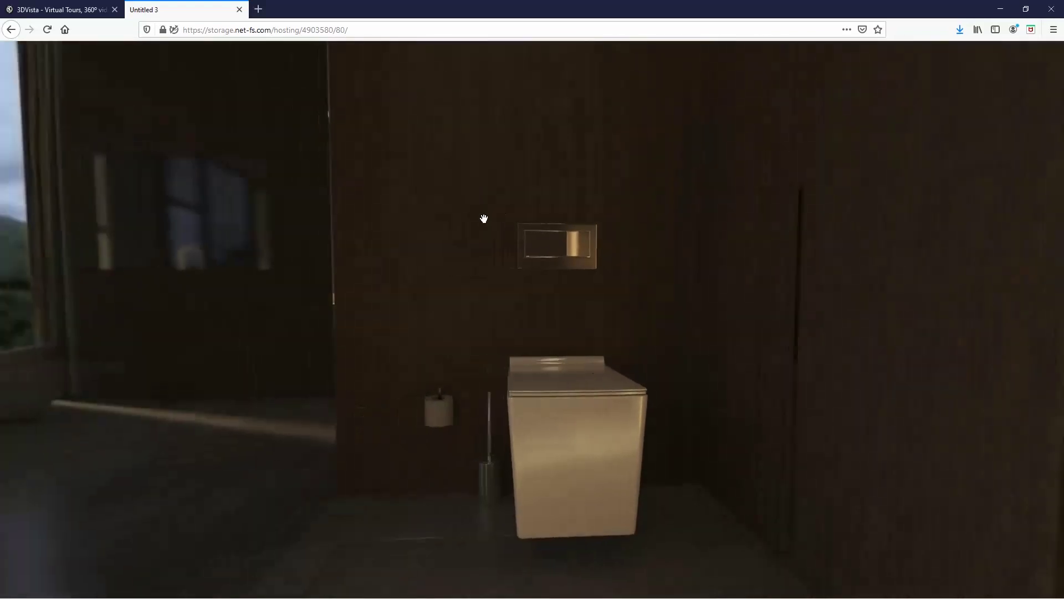
pyautogui.moveTo(242, 221); pyautogui.dragTo(487, 247)
pyautogui.moveTo(211, 261); pyautogui.dragTo(438, 271)
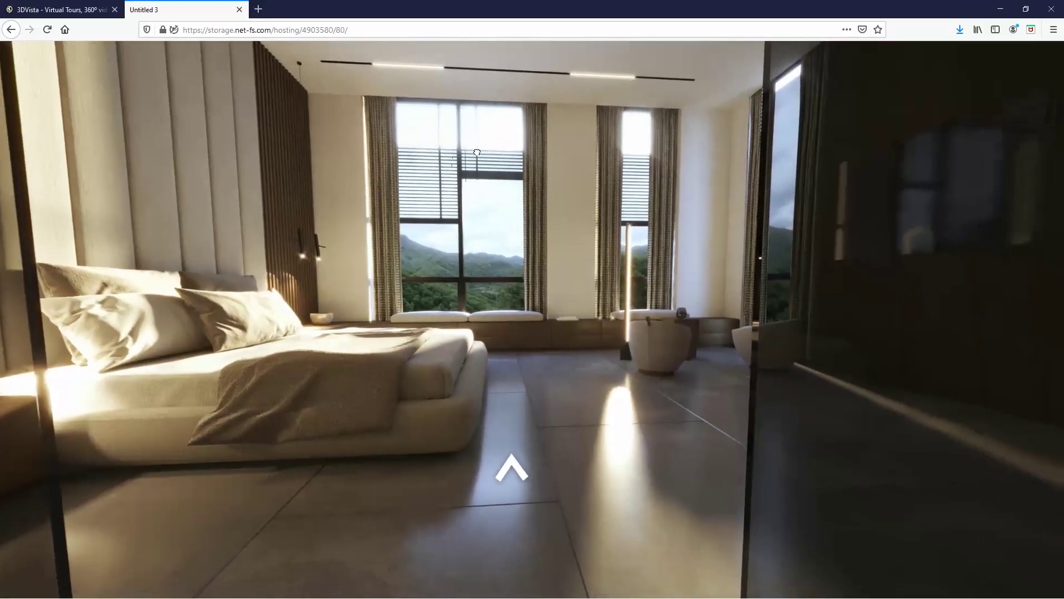
pyautogui.moveTo(476, 152); pyautogui.dragTo(475, 158)
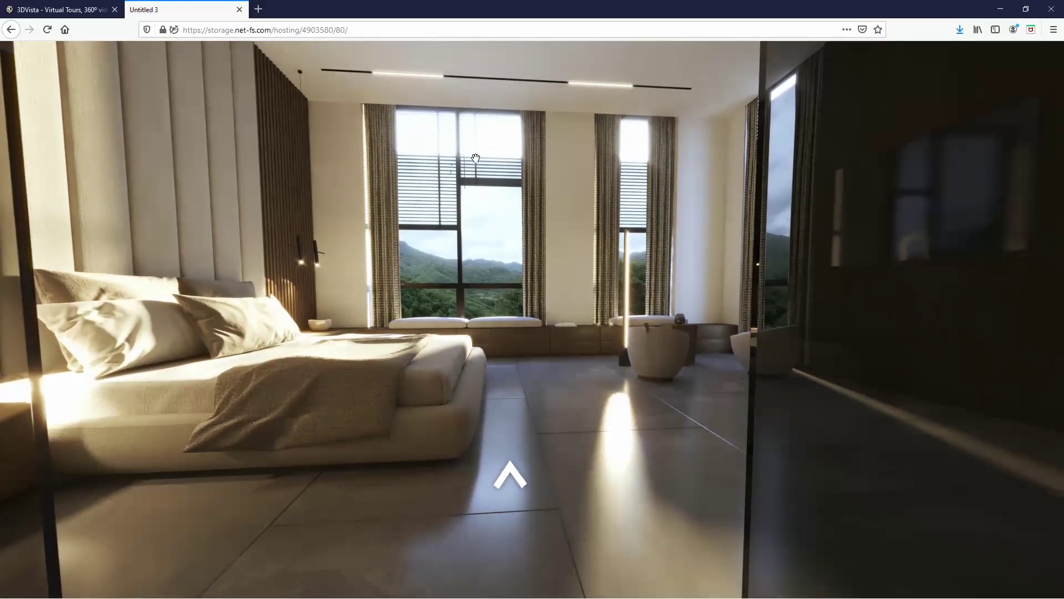
# Open the Kuula website (kuula.co) in a new browser tab.
pyautogui.click(258, 9)
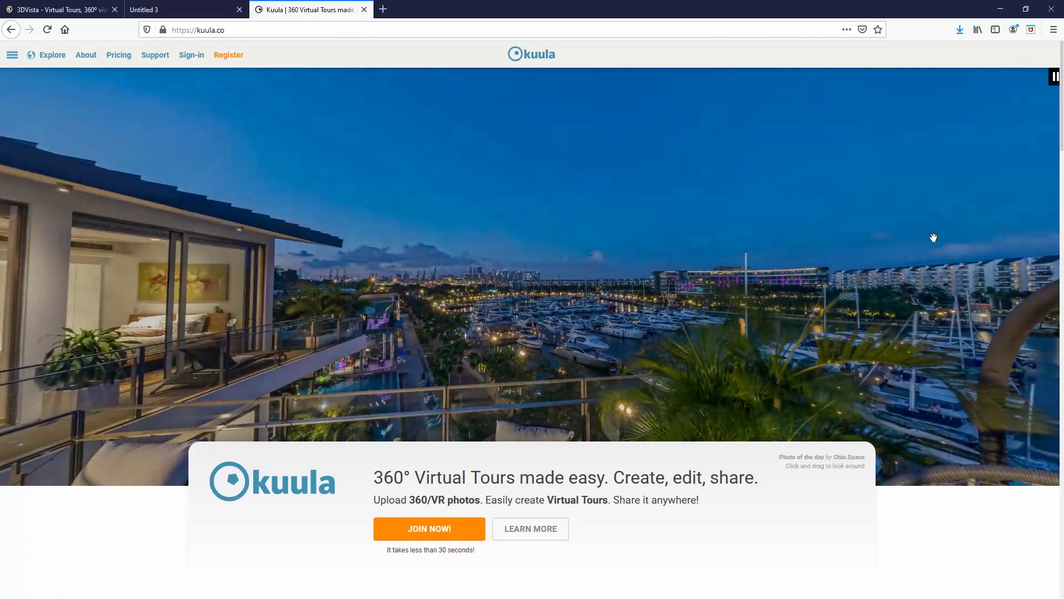